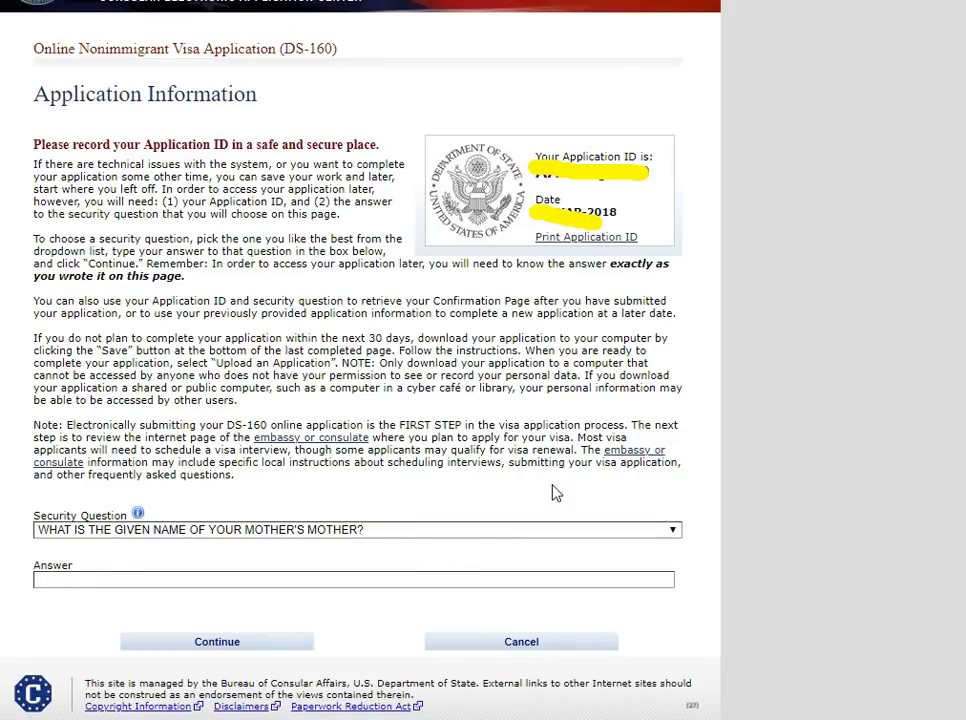
# Step: Pick the 'city where your mother and father met' security question, enter its answer, and continue
pyautogui.click(556, 516)
pyautogui.click(675, 532)
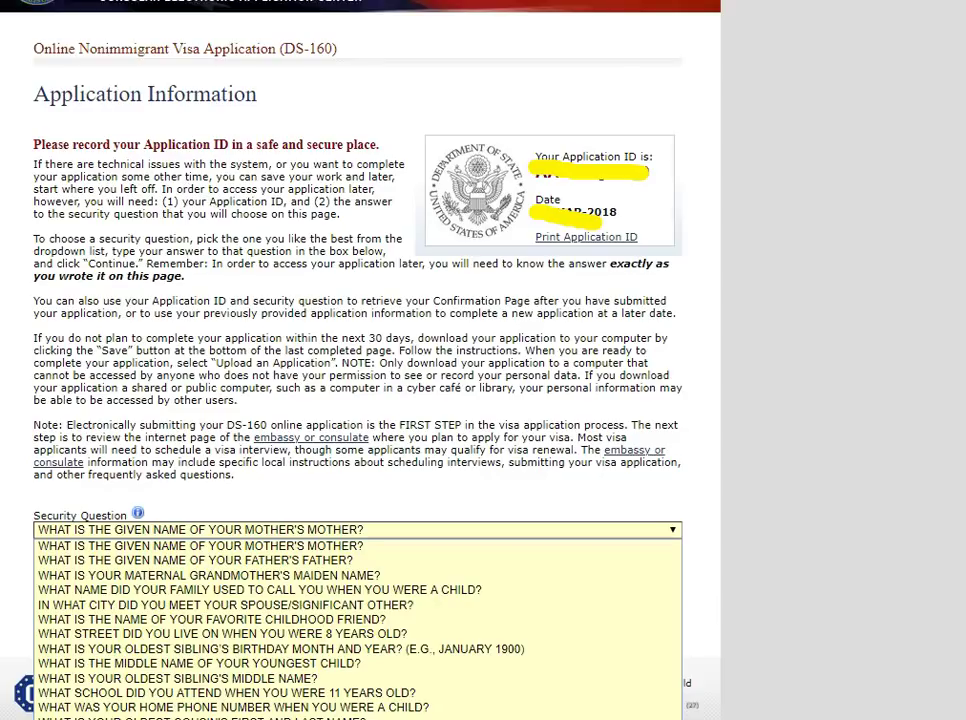
pyautogui.click(230, 716)
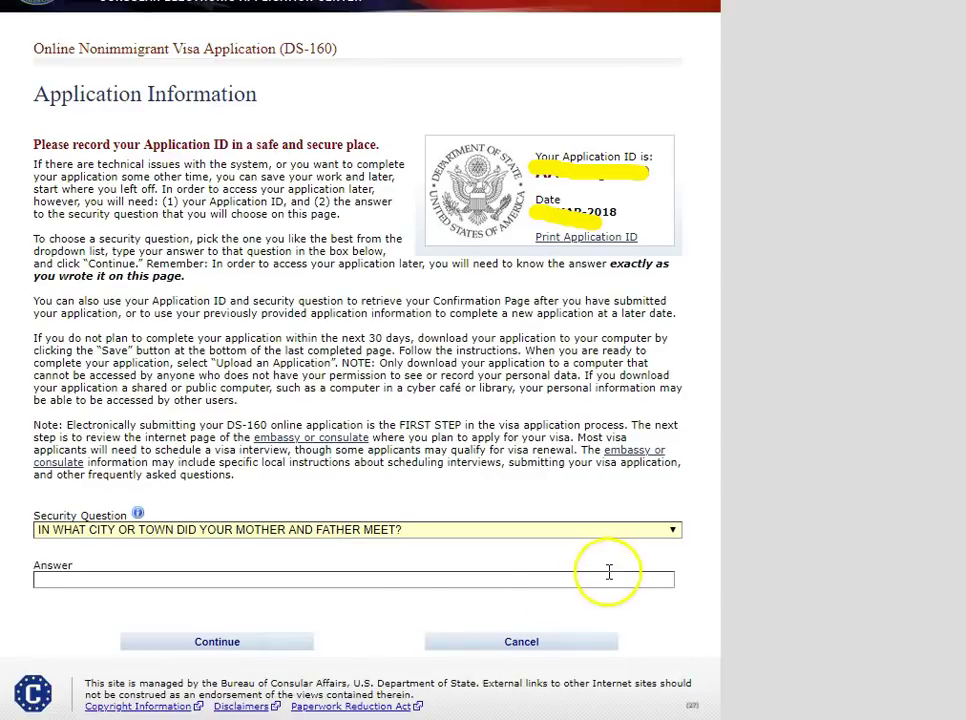
pyautogui.click(75, 580)
pyautogui.click(75, 580)
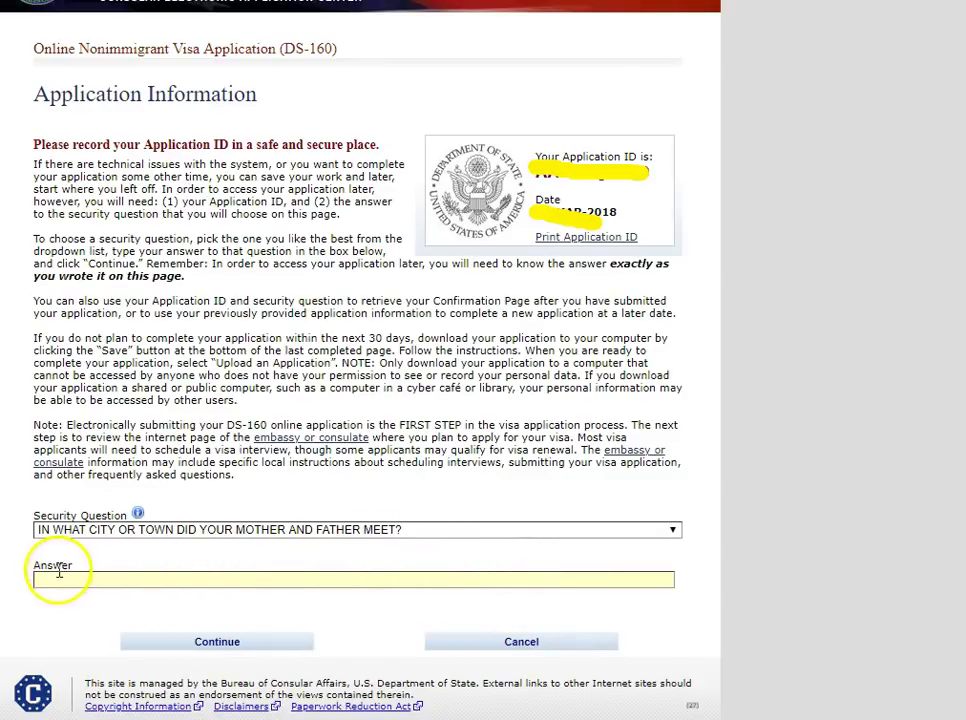
pyautogui.write('CHICAGO')
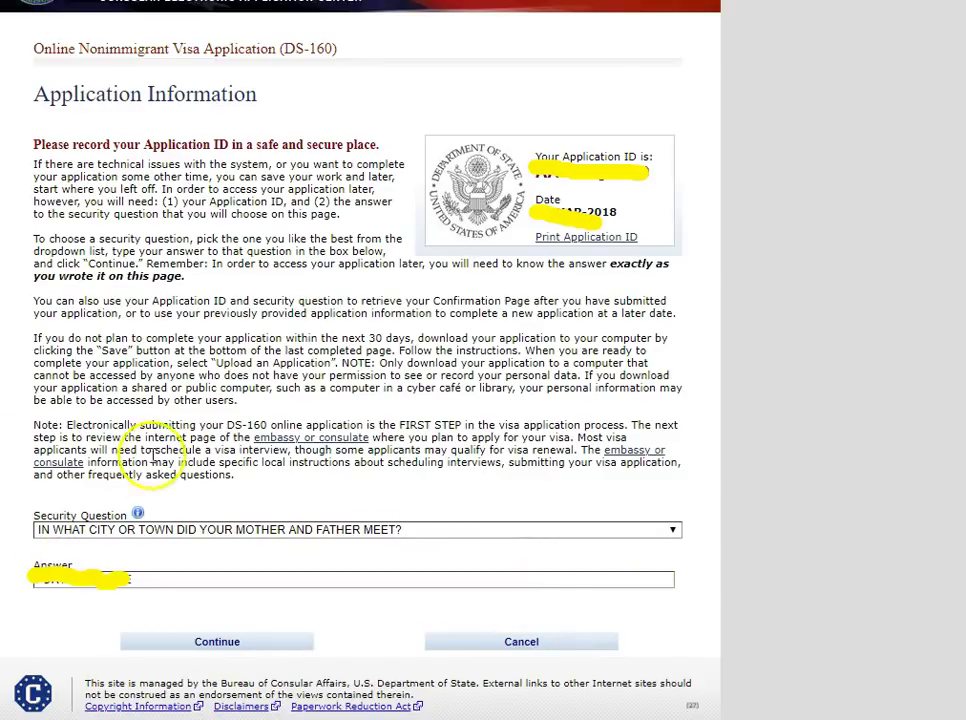
pyautogui.click(240, 648)
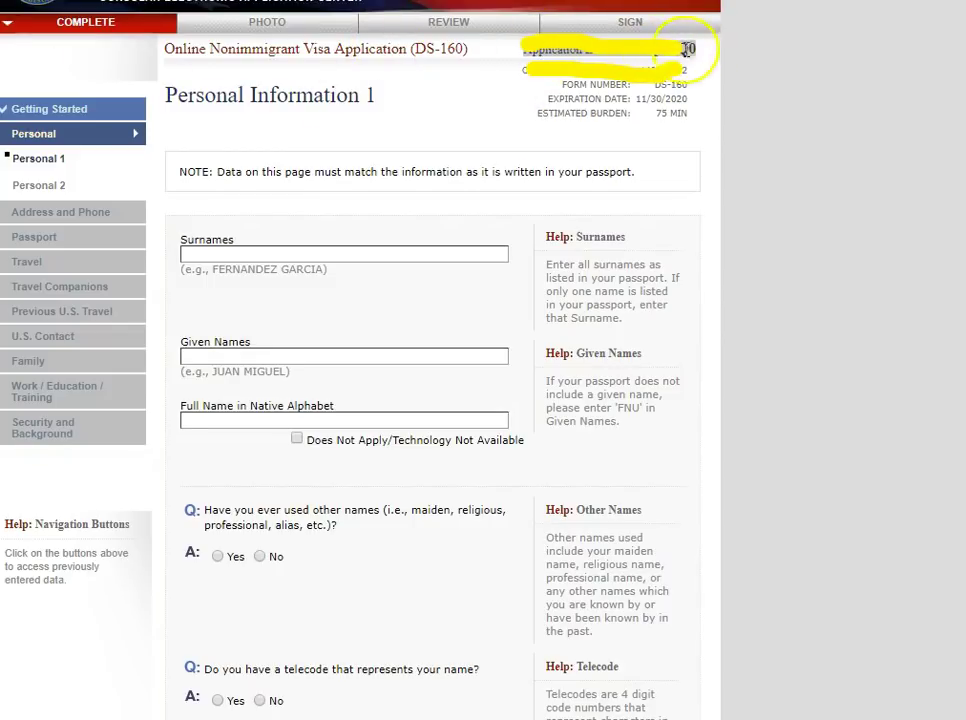
pyautogui.moveTo(682, 57)
pyautogui.mouseDown()
pyautogui.moveTo(600, 51)
pyautogui.moveTo(688, 48)
pyautogui.mouseUp()
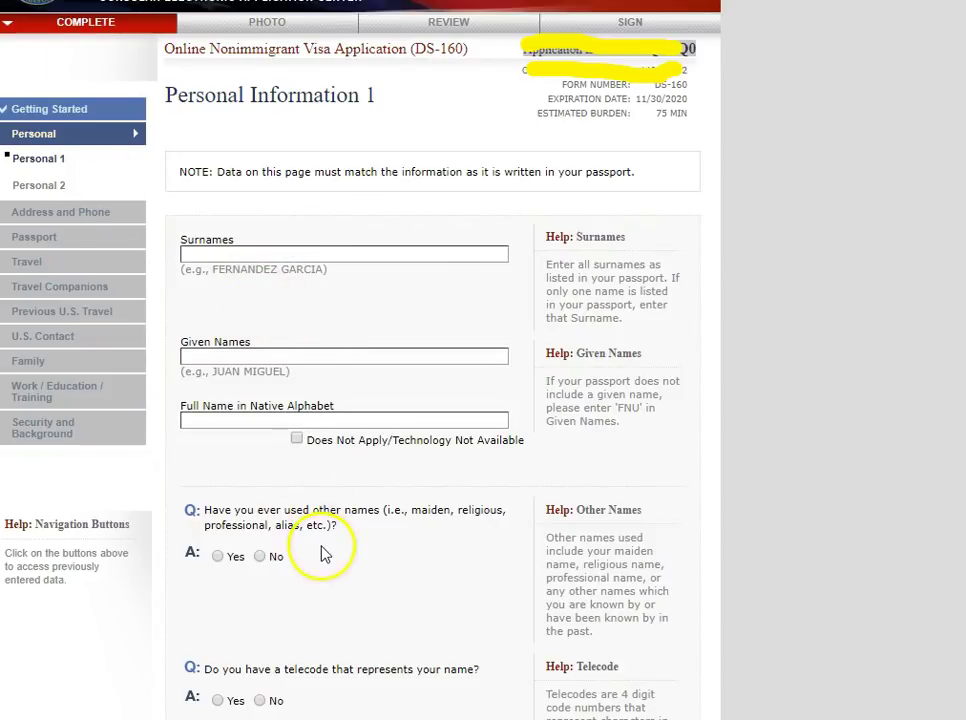
# Step: Scroll down past the marital status field toward the Date and Place of Birth section
pyautogui.scroll(-2, 325, 555)
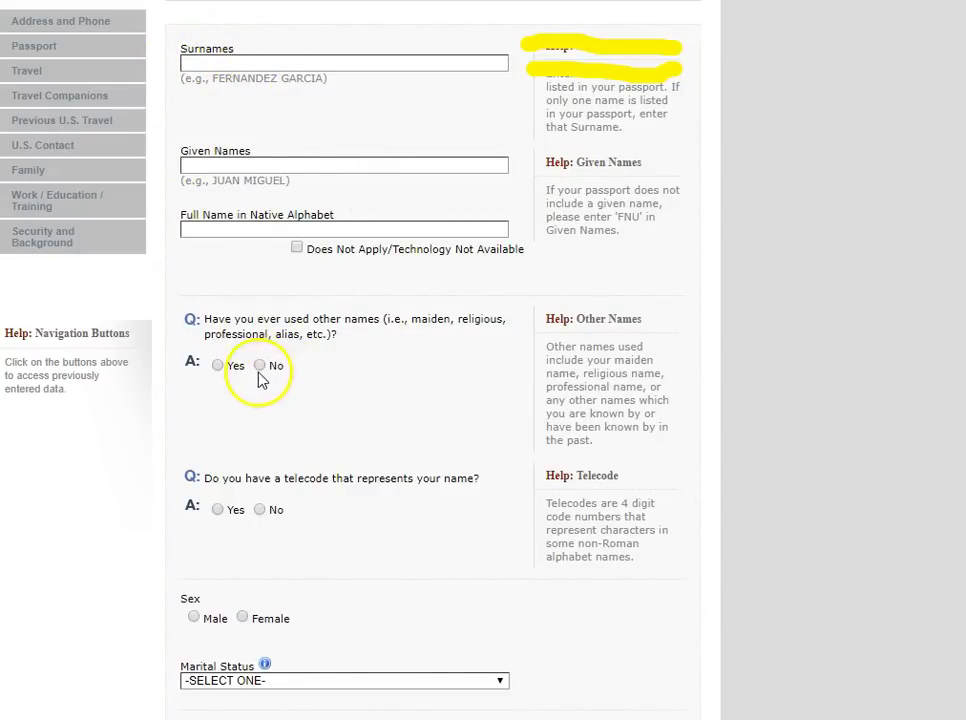
pyautogui.scroll(-1, 283, 509)
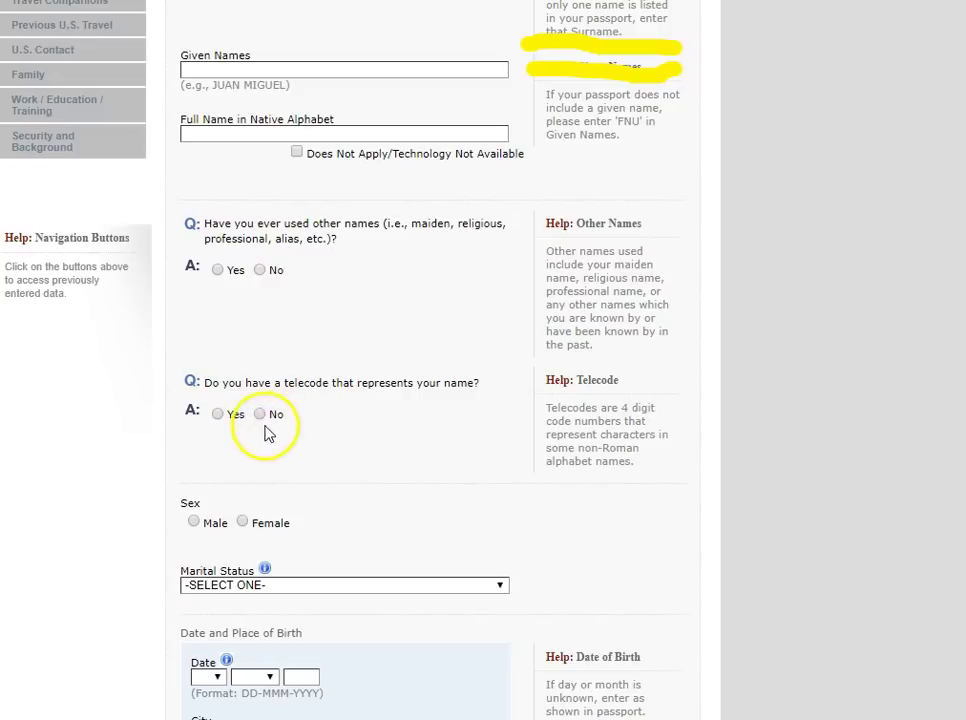
pyautogui.scroll(-1, 362, 472)
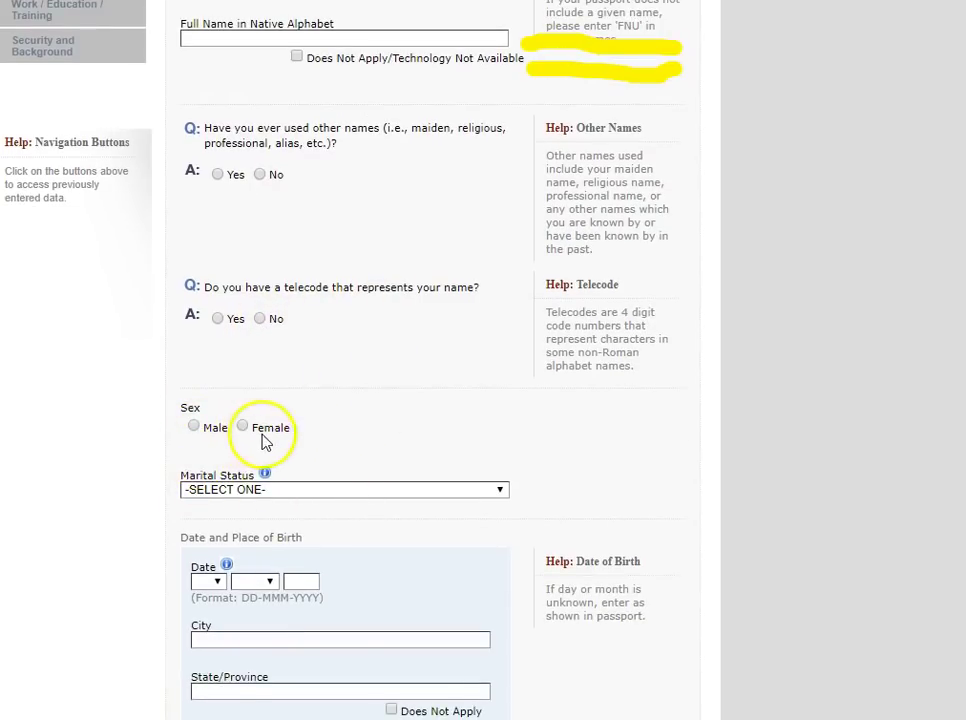
pyautogui.scroll(-1, 275, 452)
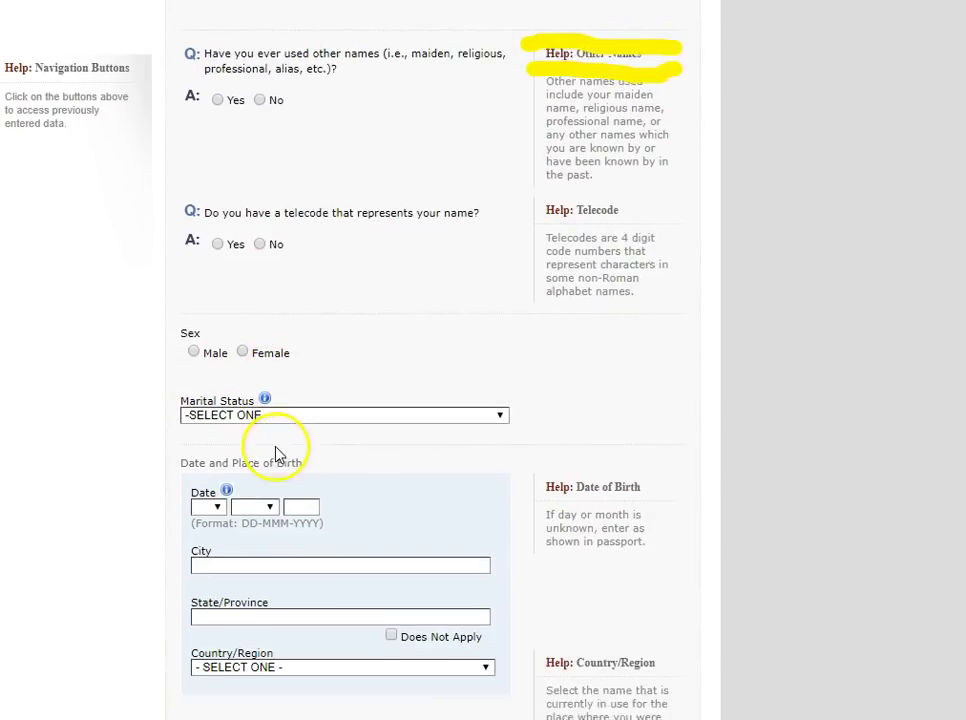
pyautogui.click(501, 396)
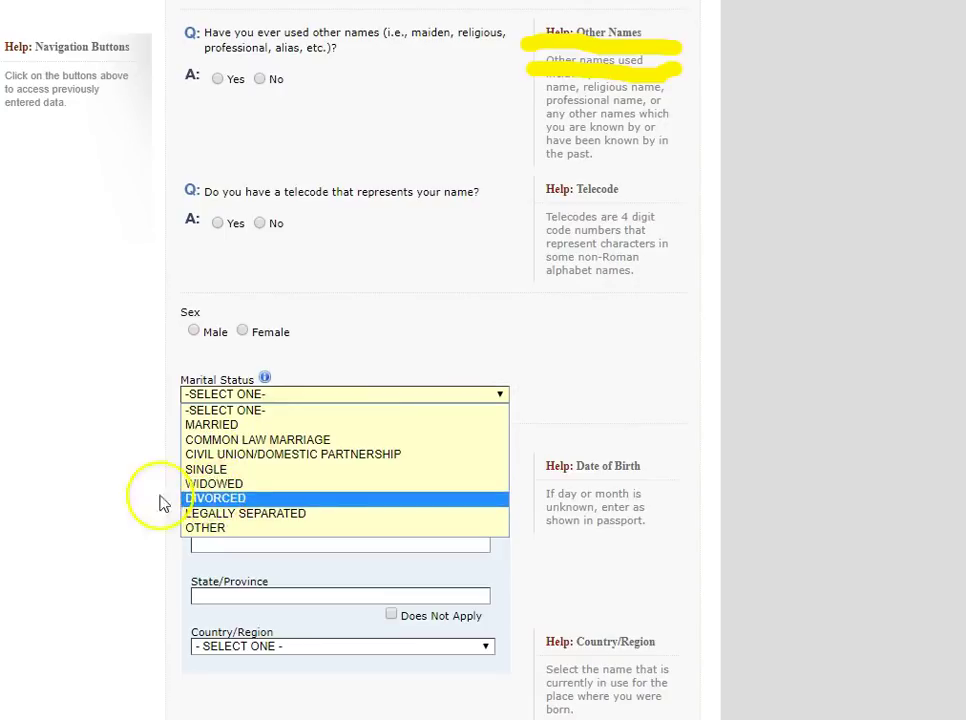
pyautogui.click(95, 464)
pyautogui.scroll(-1, 325, 479)
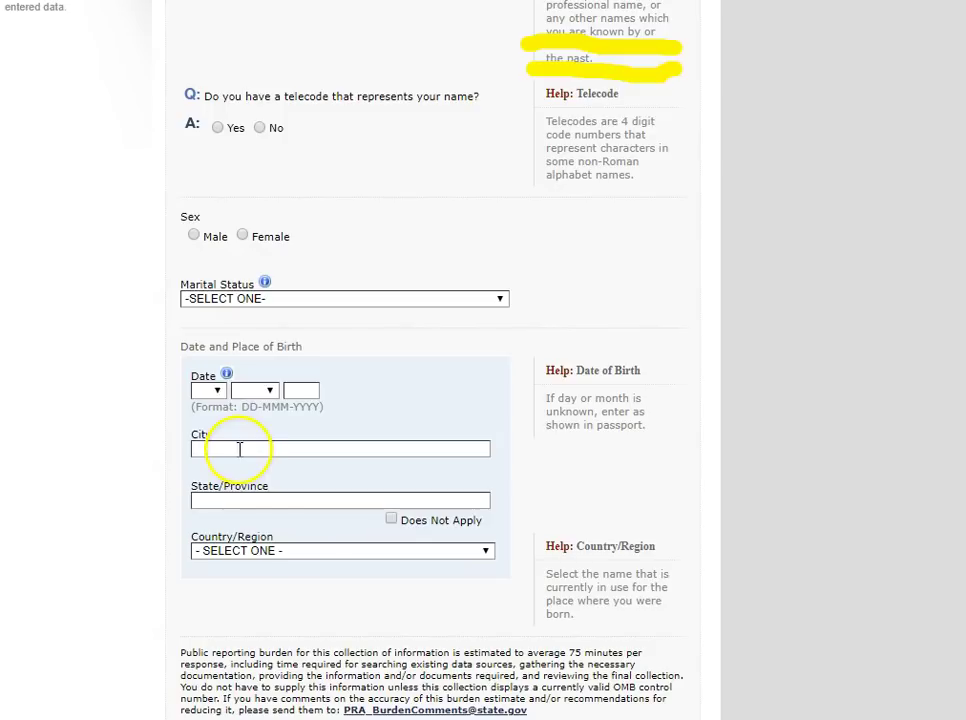
# Step: Select HAITI as the country of birth
pyautogui.click(486, 551)
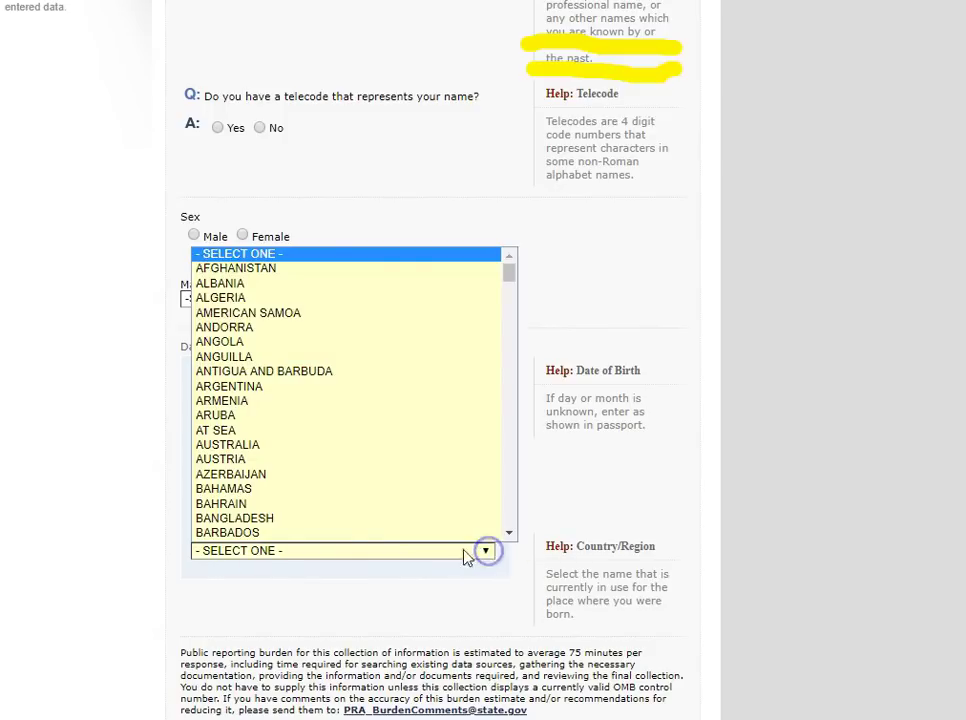
pyautogui.click(514, 523)
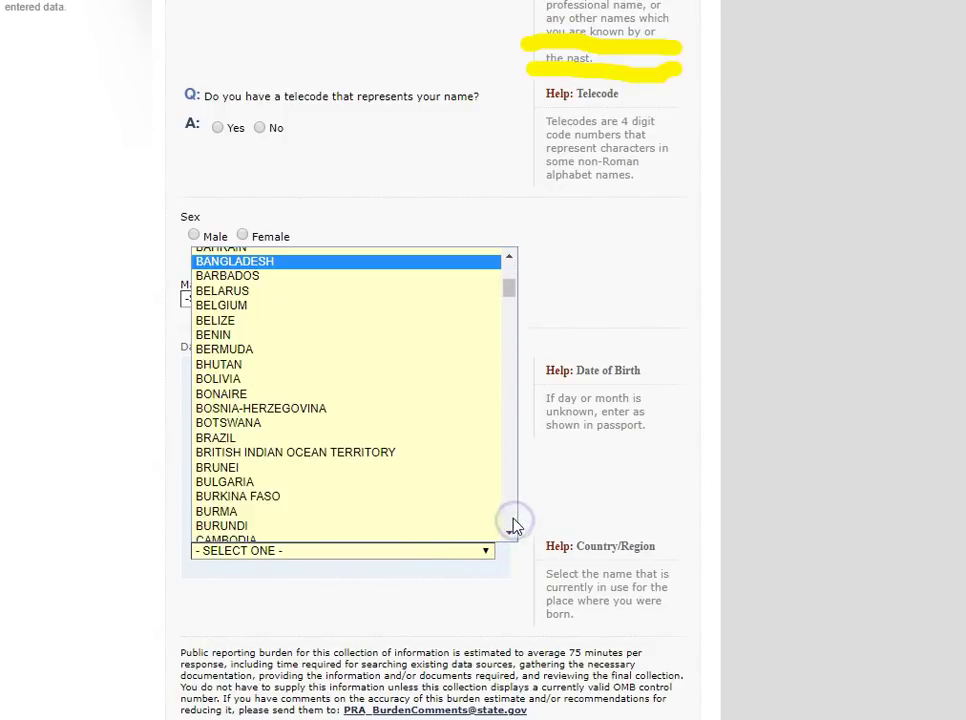
pyautogui.click(513, 521)
pyautogui.click(513, 521)
pyautogui.click(513, 521)
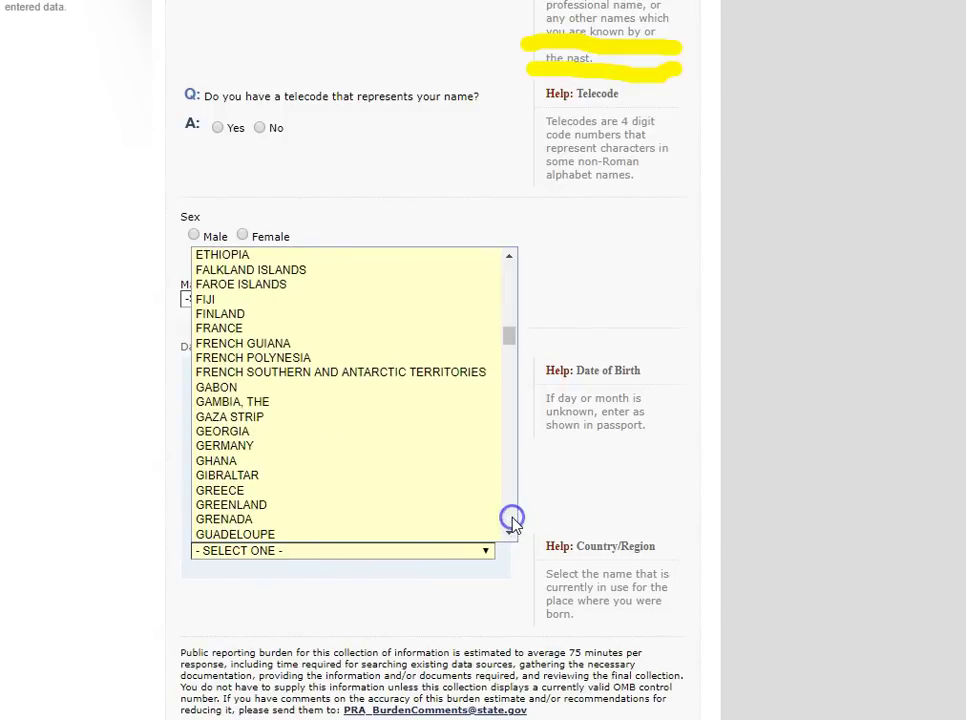
pyautogui.press('h')
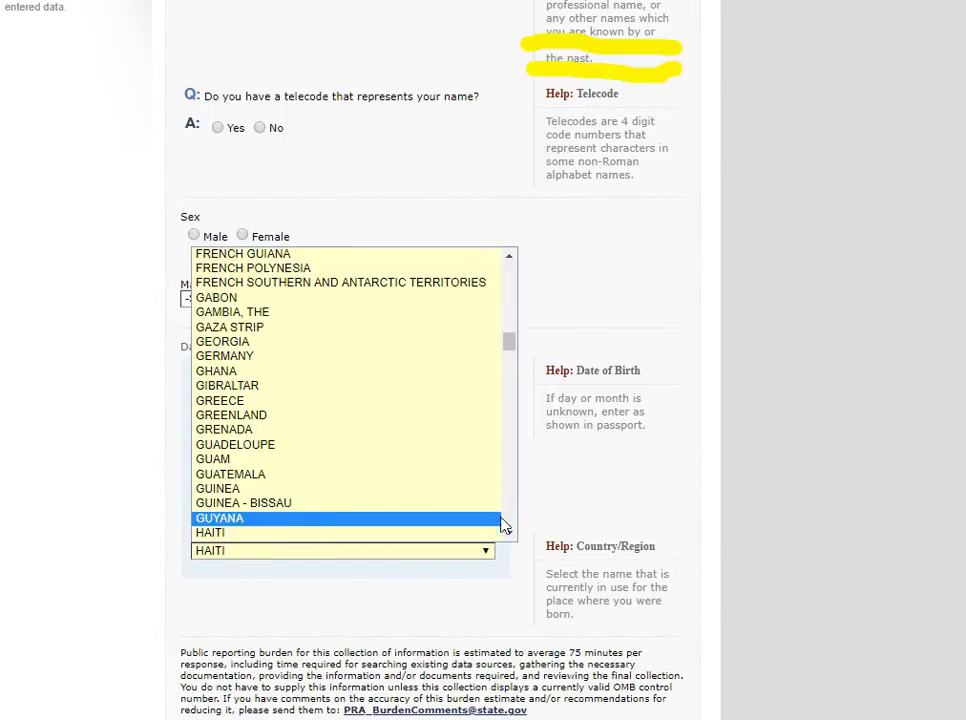
pyautogui.click(226, 532)
pyautogui.scroll(4, 226, 431)
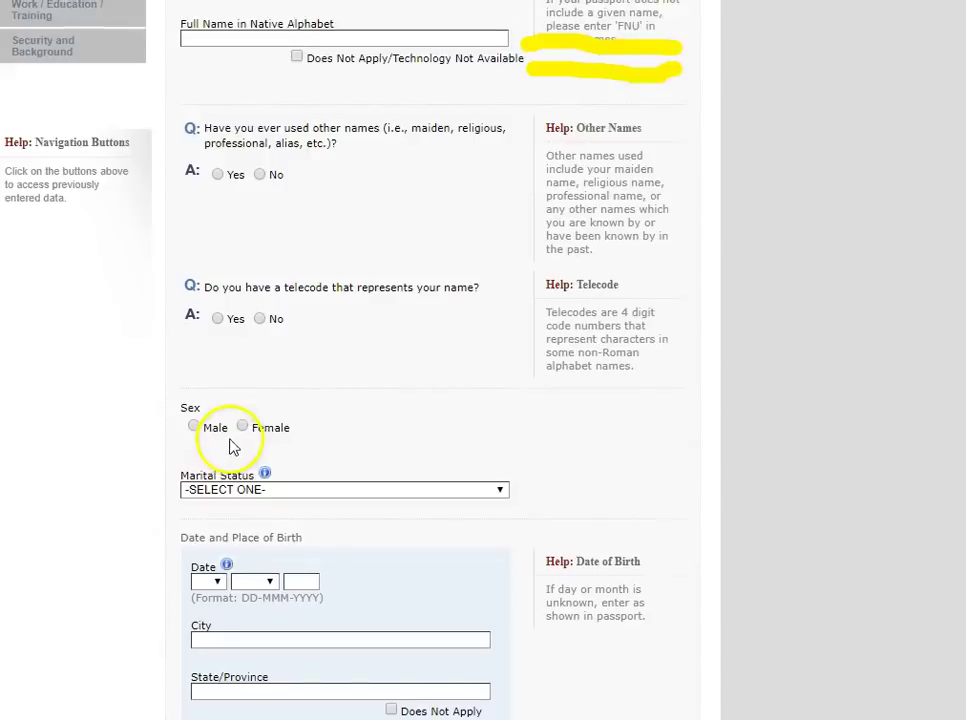
pyautogui.scroll(-6, 240, 95)
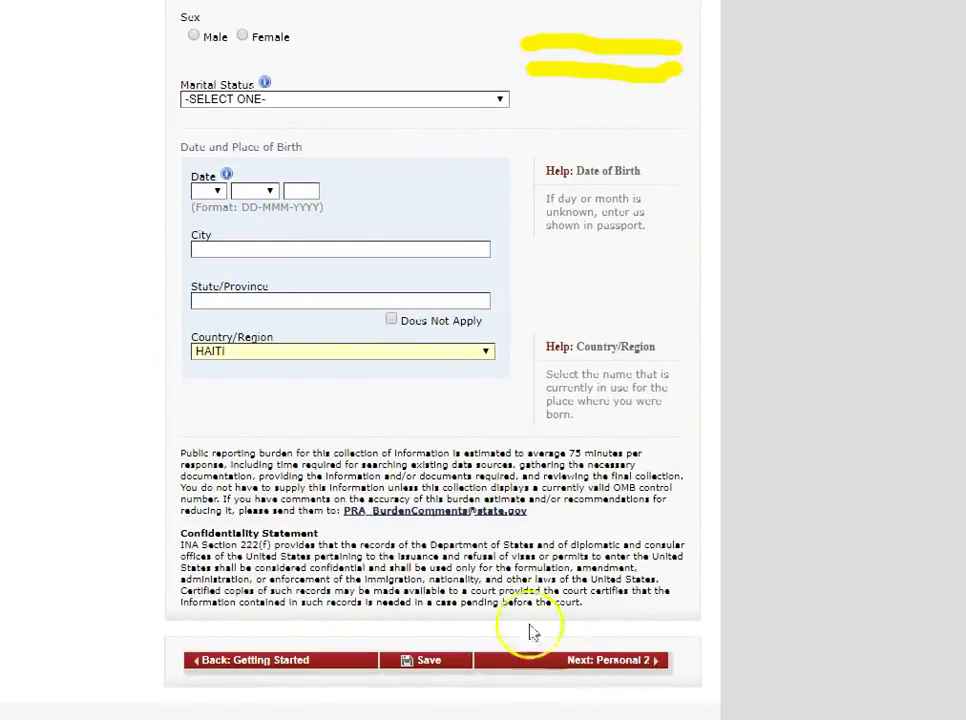
pyautogui.scroll(6, 295, 229)
pyautogui.scroll(1, 295, 230)
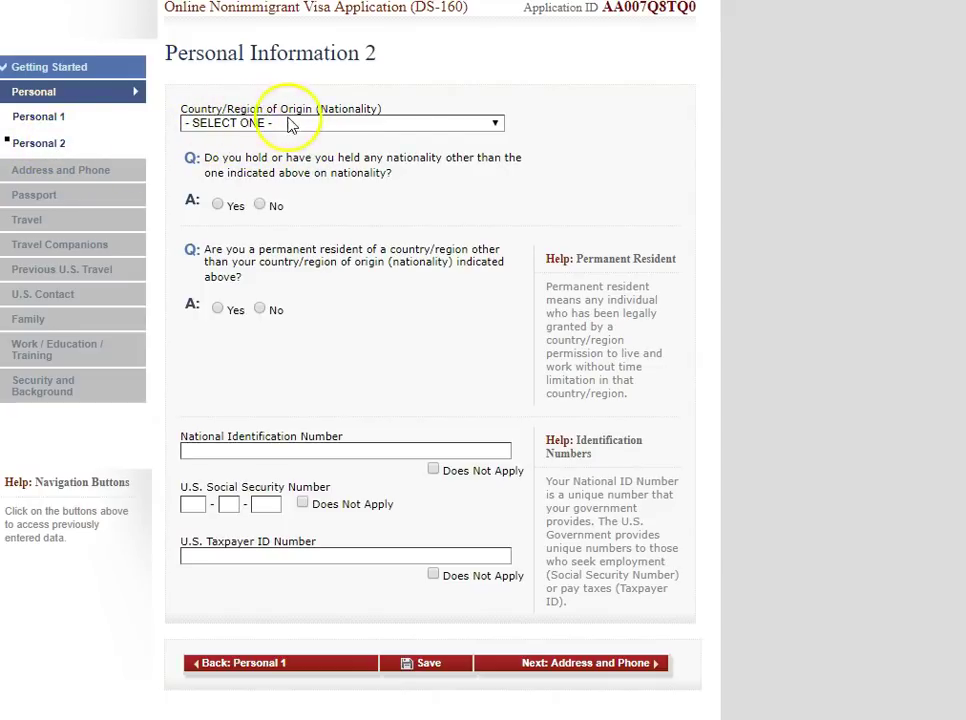
# Step: Set nationality to HAITI and answer No to other nationality and permanent residency
pyautogui.click(495, 124)
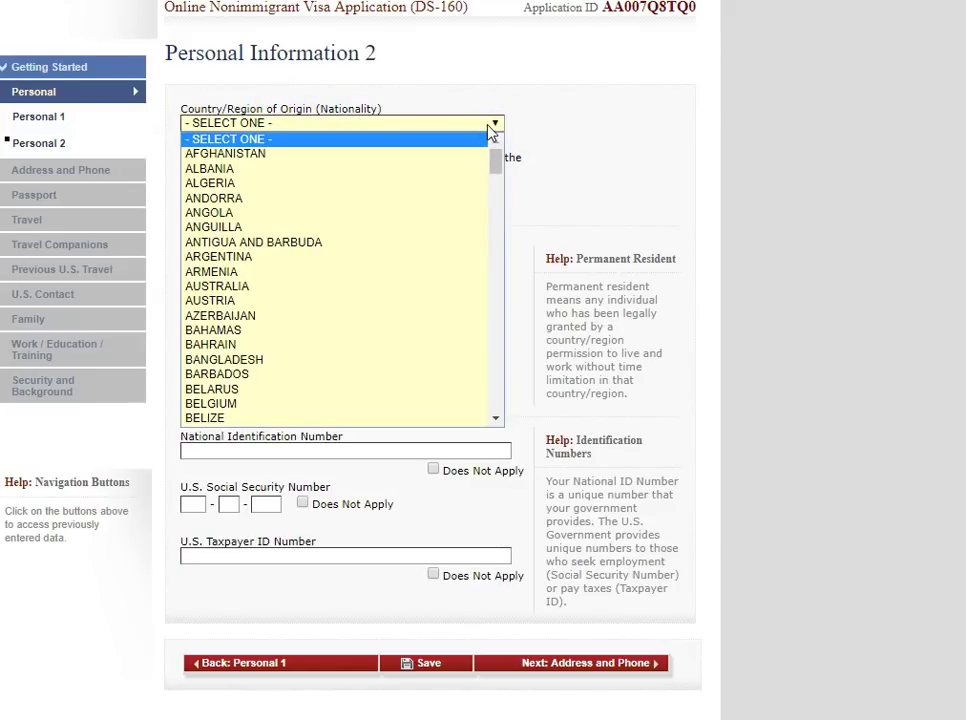
pyautogui.press('h')
pyautogui.click(230, 418)
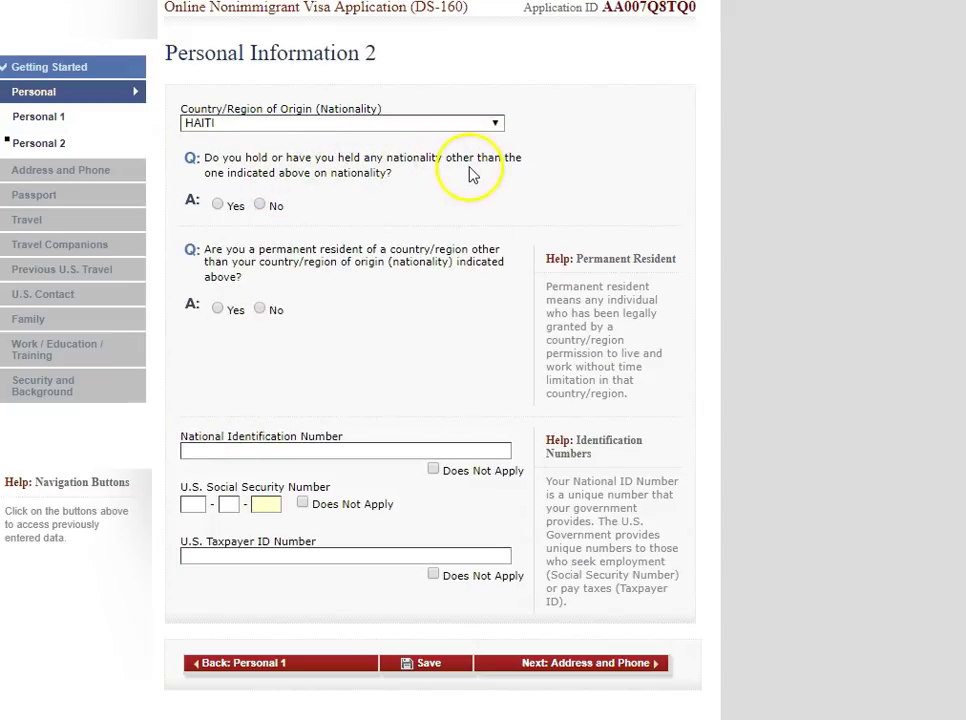
pyautogui.click(260, 206)
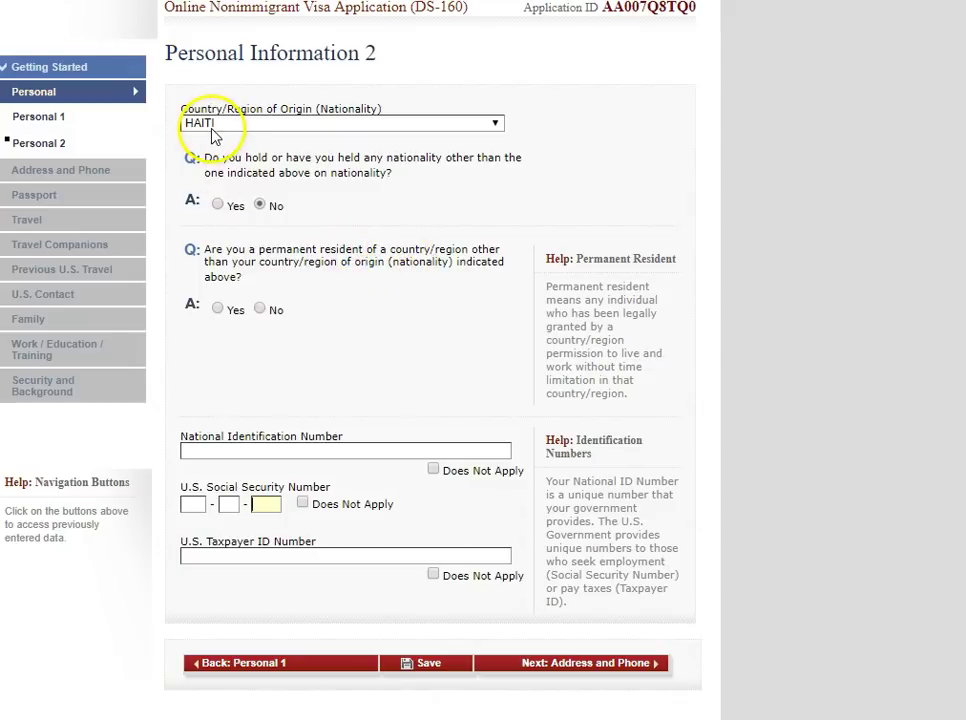
pyautogui.click(261, 309)
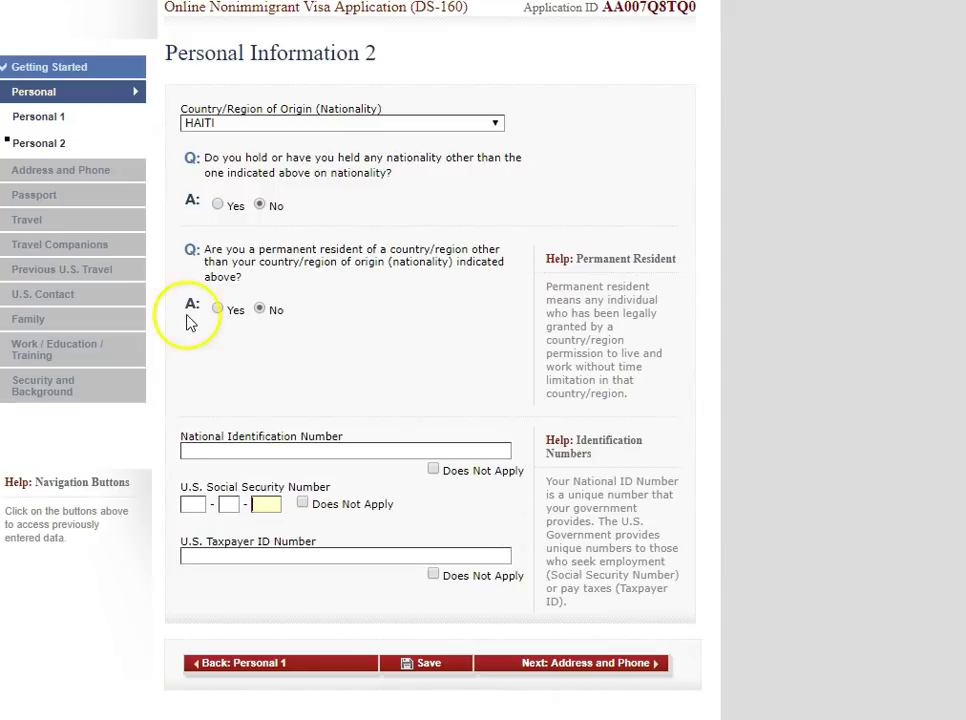
# Step: Mark the national ID, Social Security and taxpayer ID numbers as Does Not Apply
pyautogui.click(433, 468)
pyautogui.click(302, 503)
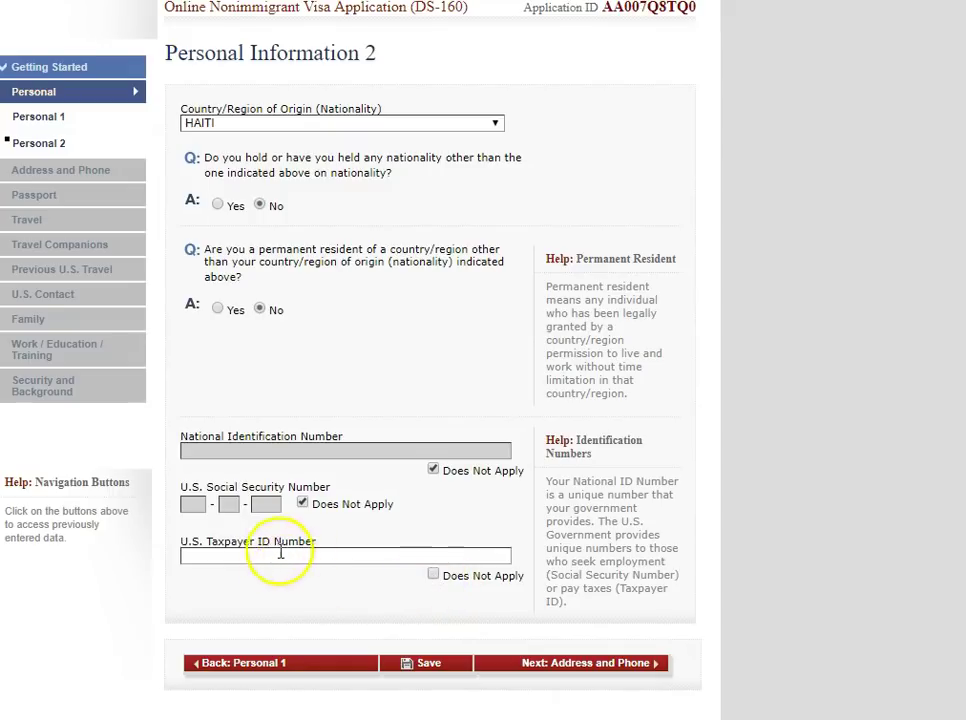
pyautogui.click(432, 576)
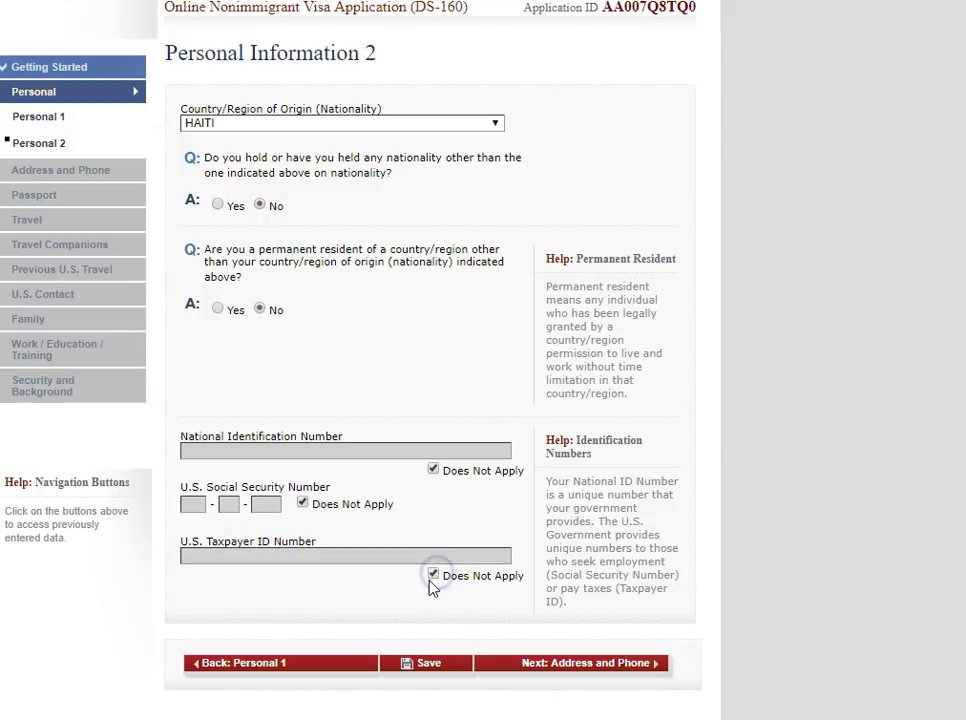
pyautogui.click(433, 469)
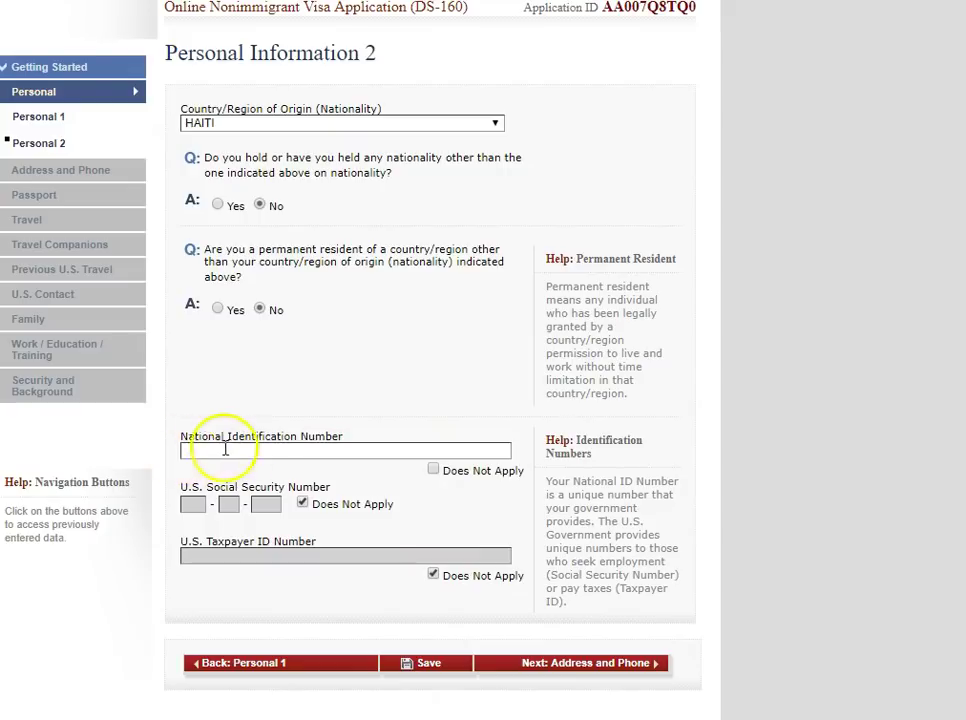
pyautogui.click(433, 469)
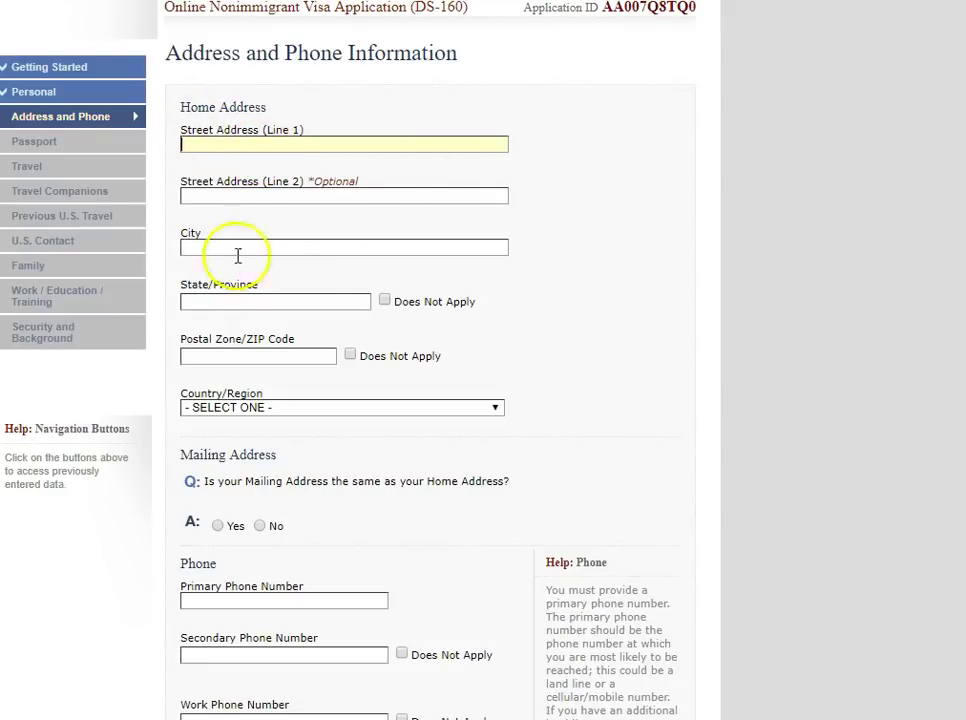
# Step: Mark state/province and postal code Does Not Apply, set HAITI, and confirm mailing address matches home
pyautogui.click(382, 299)
pyautogui.click(350, 355)
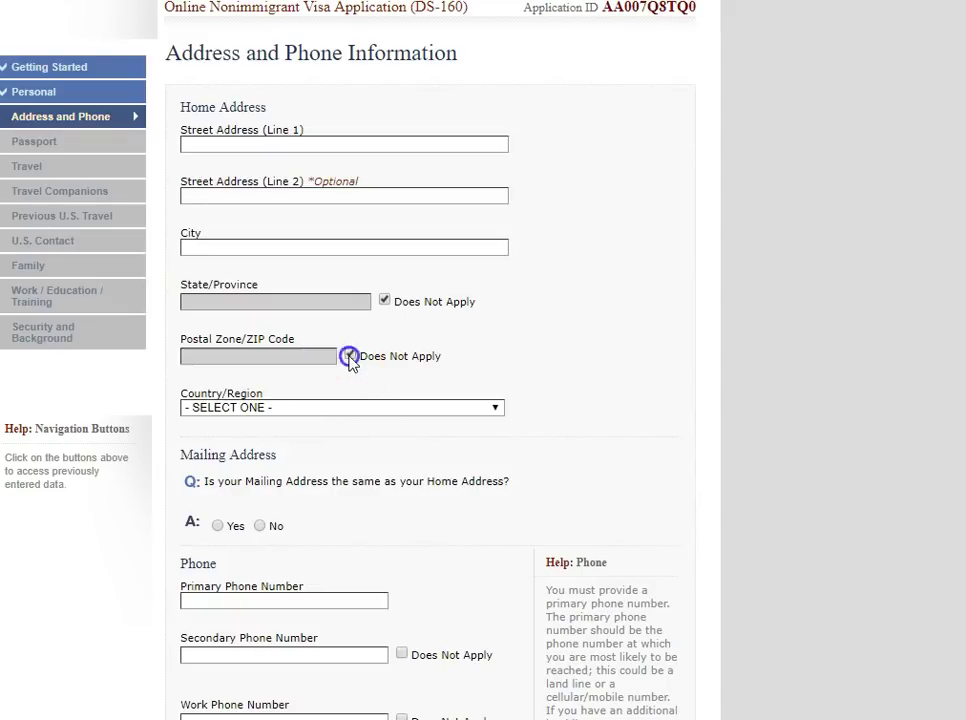
pyautogui.click(494, 409)
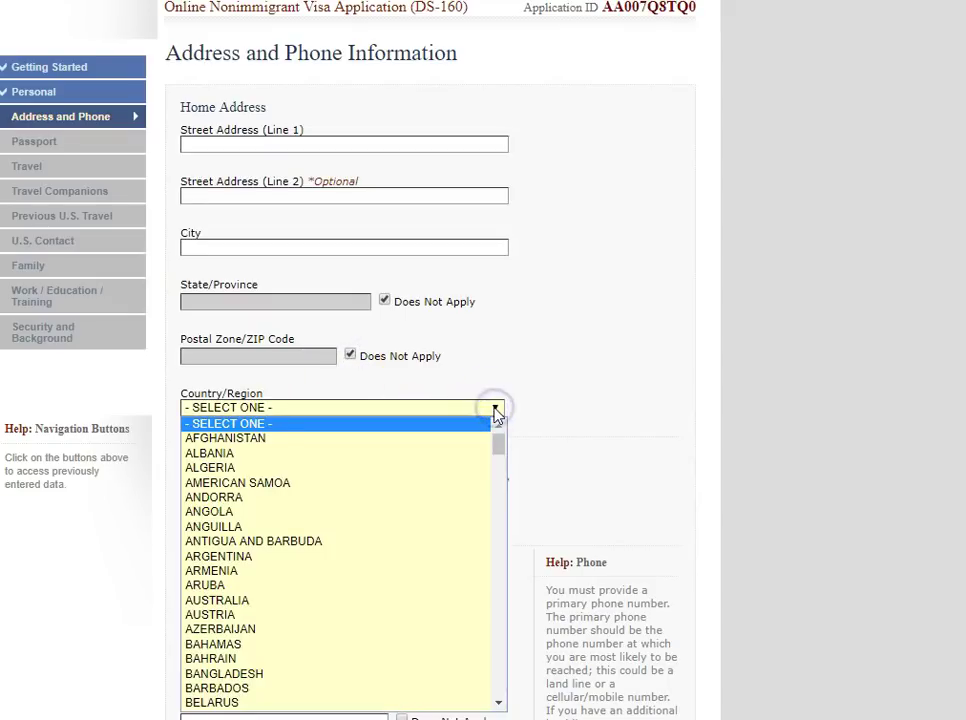
pyautogui.press('h')
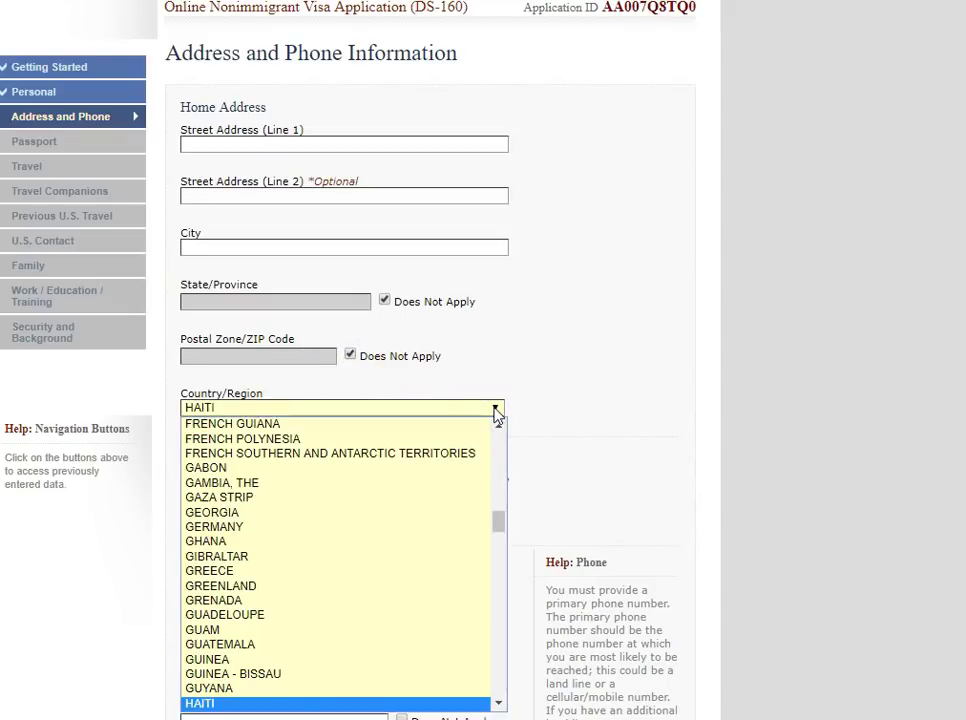
pyautogui.click(205, 703)
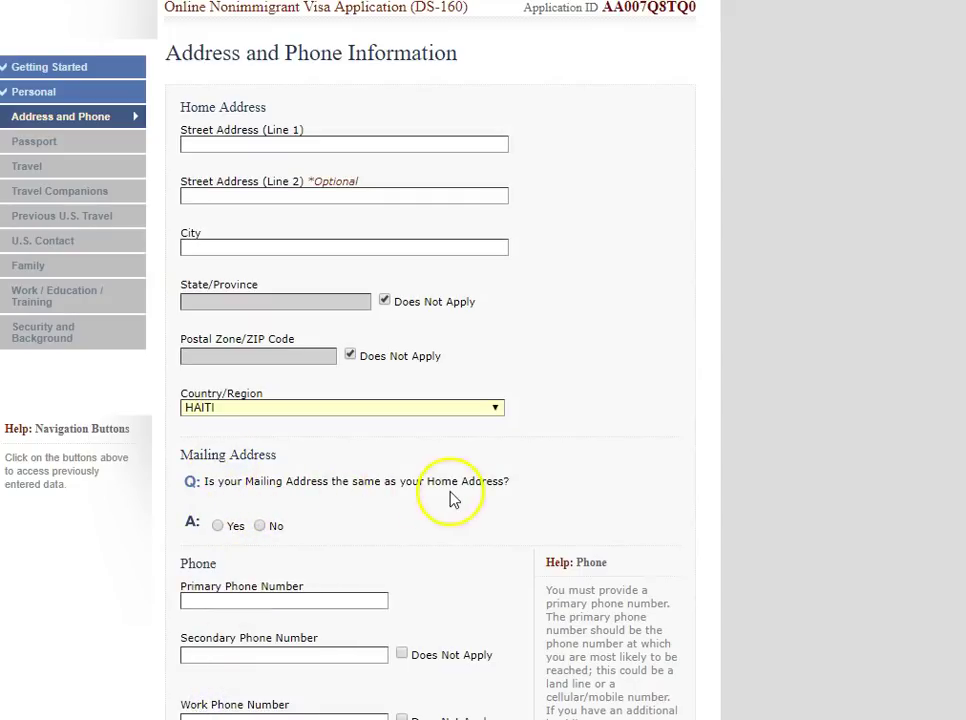
pyautogui.click(218, 527)
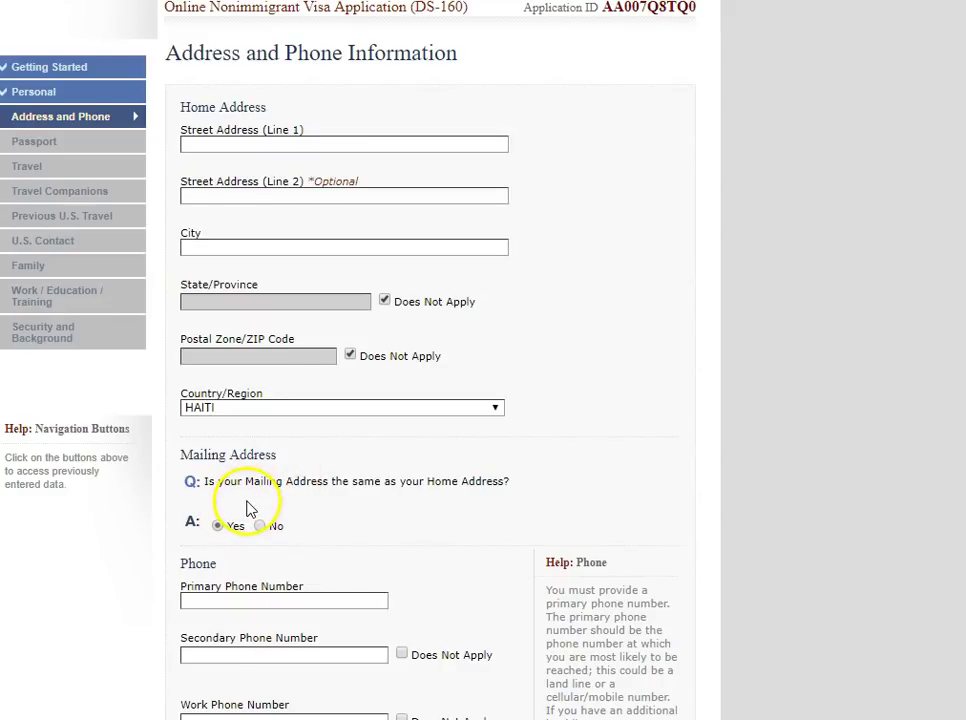
# Step: Mark the secondary and work phones as Does Not Apply and move on to Passport Information
pyautogui.scroll(-1, 249, 508)
pyautogui.scroll(-1, 249, 503)
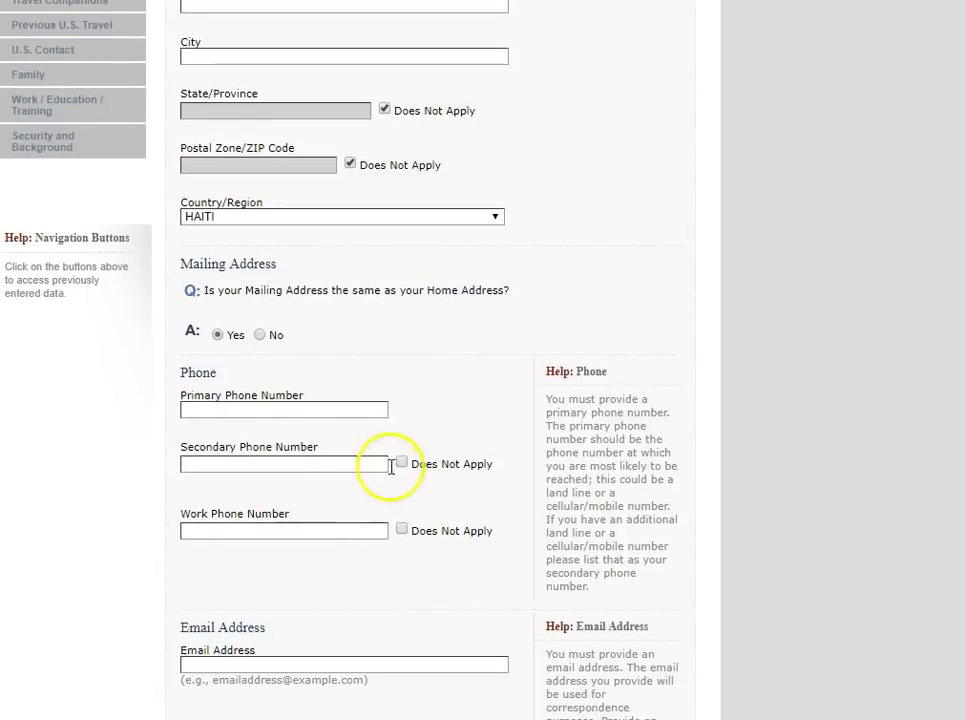
pyautogui.click(402, 466)
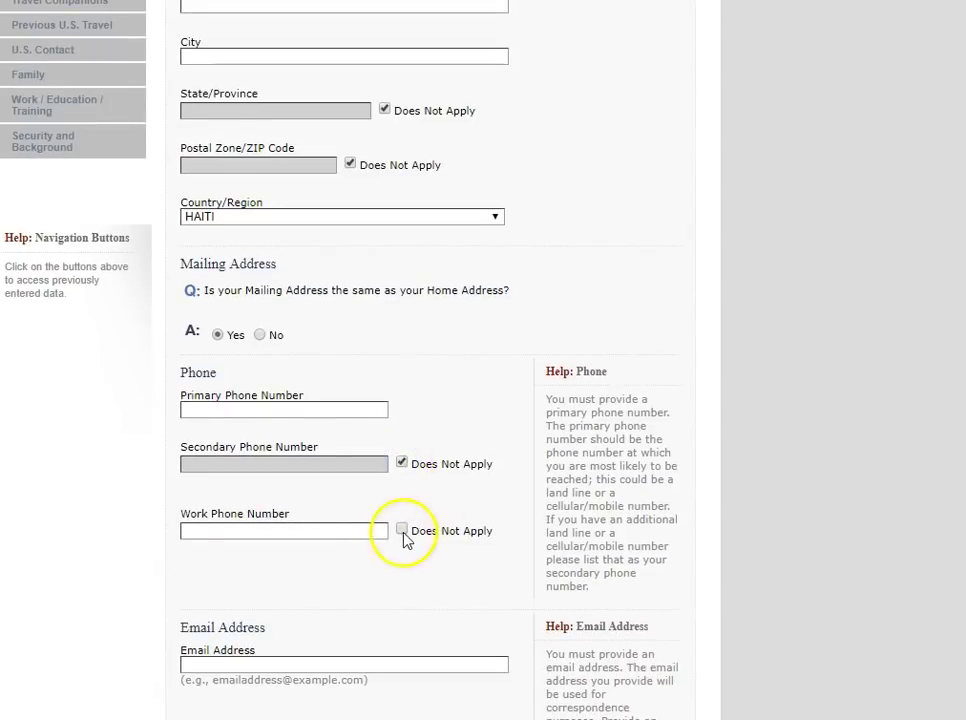
pyautogui.click(401, 529)
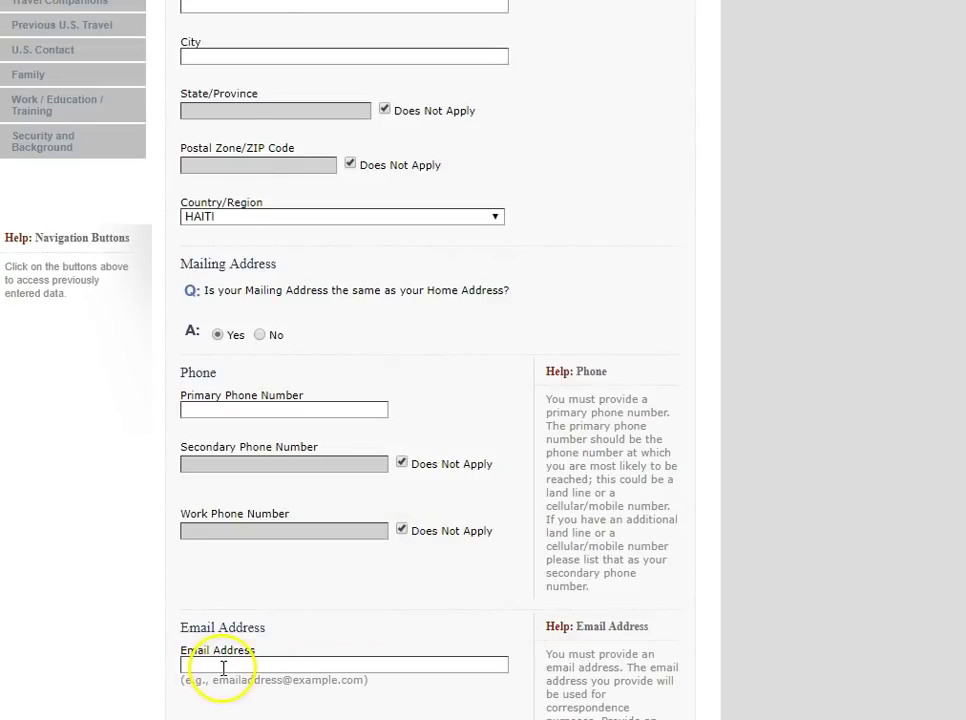
pyautogui.scroll(2, 222, 660)
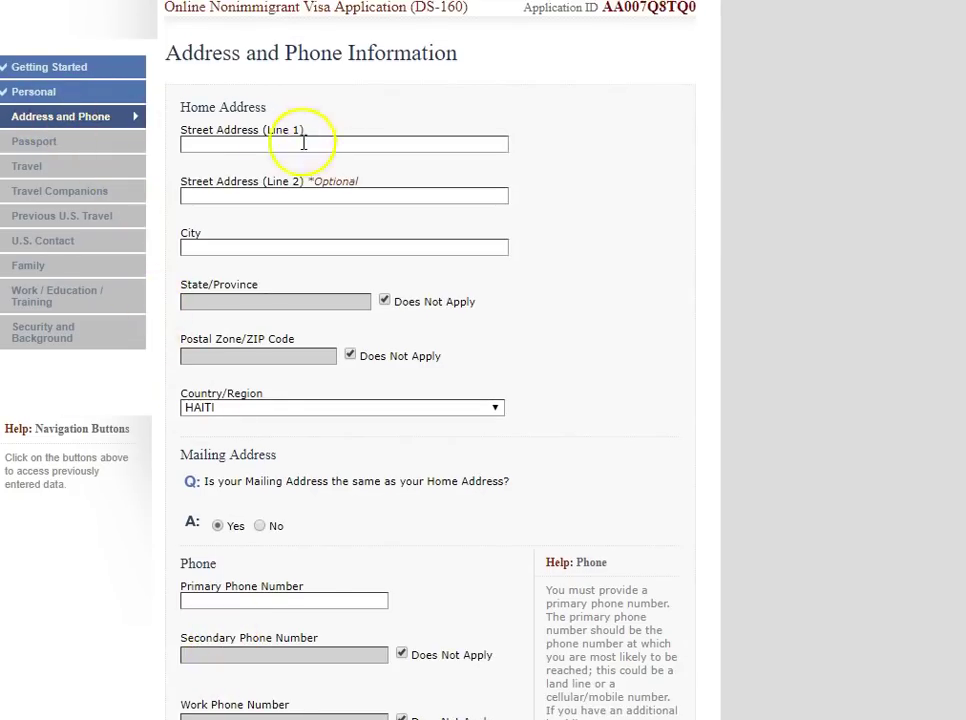
pyautogui.scroll(-4, 250, 495)
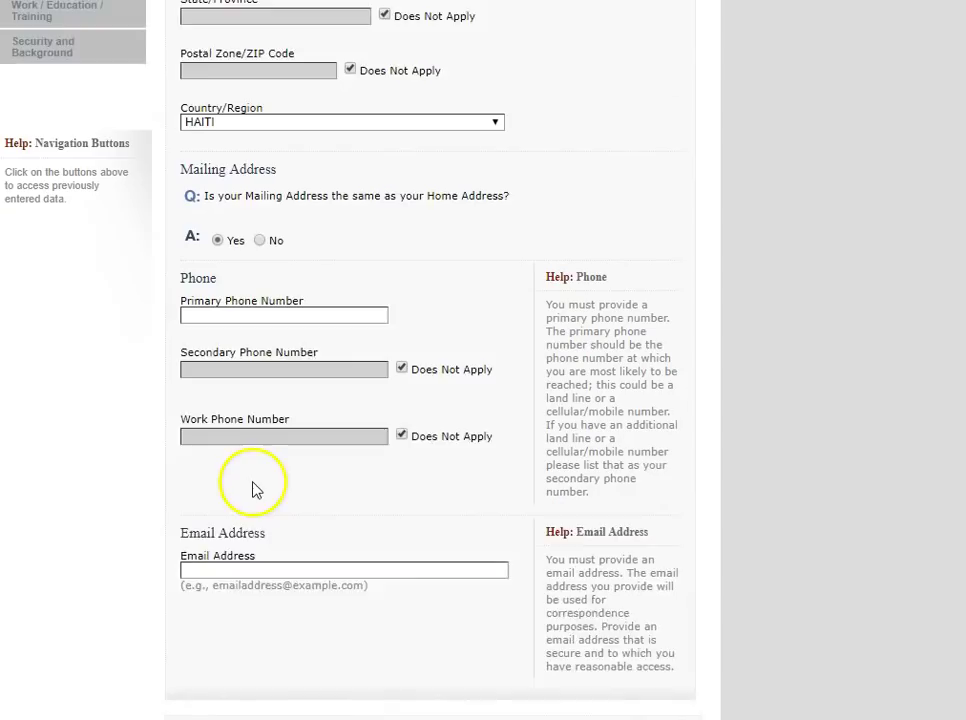
pyautogui.scroll(4, 446, 495)
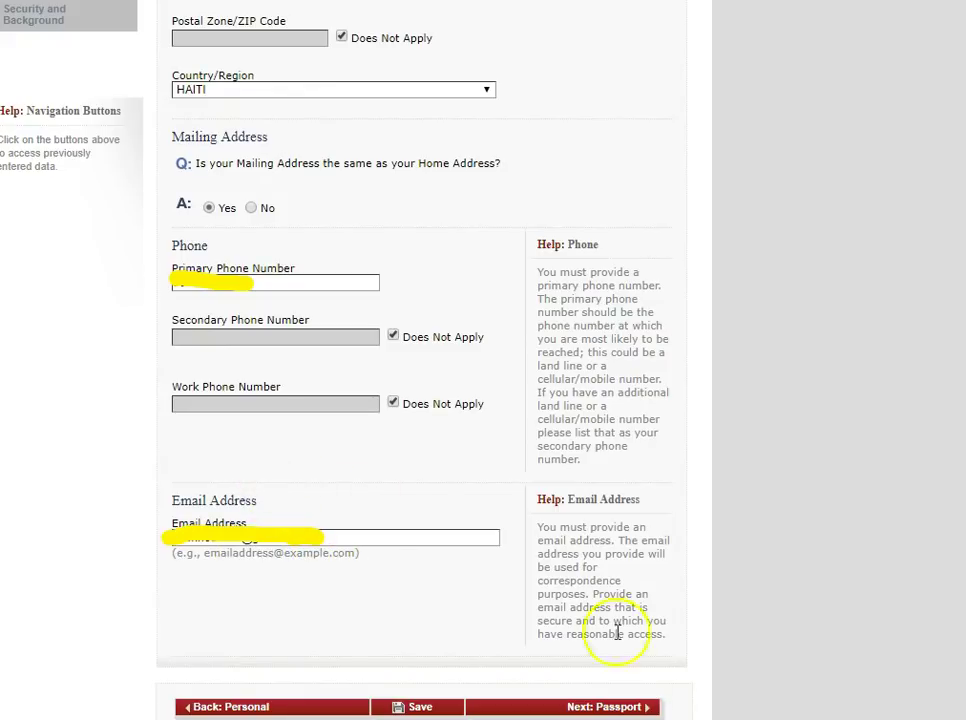
pyautogui.click(627, 707)
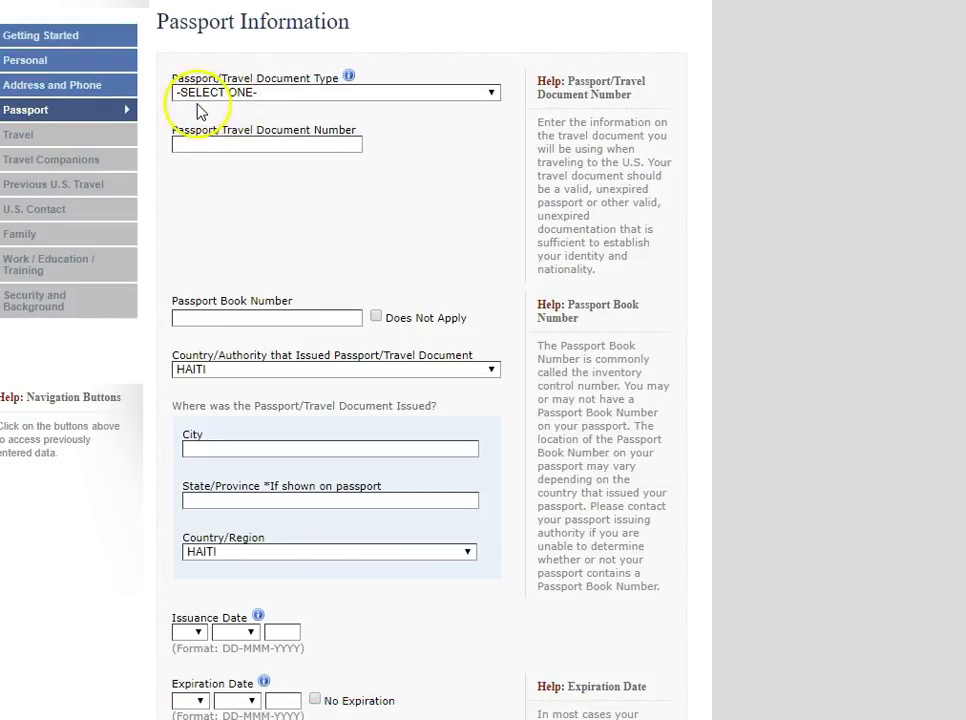
# Step: Set the travel document type to REGULAR and mark Passport Book Number as Does Not Apply
pyautogui.click(493, 93)
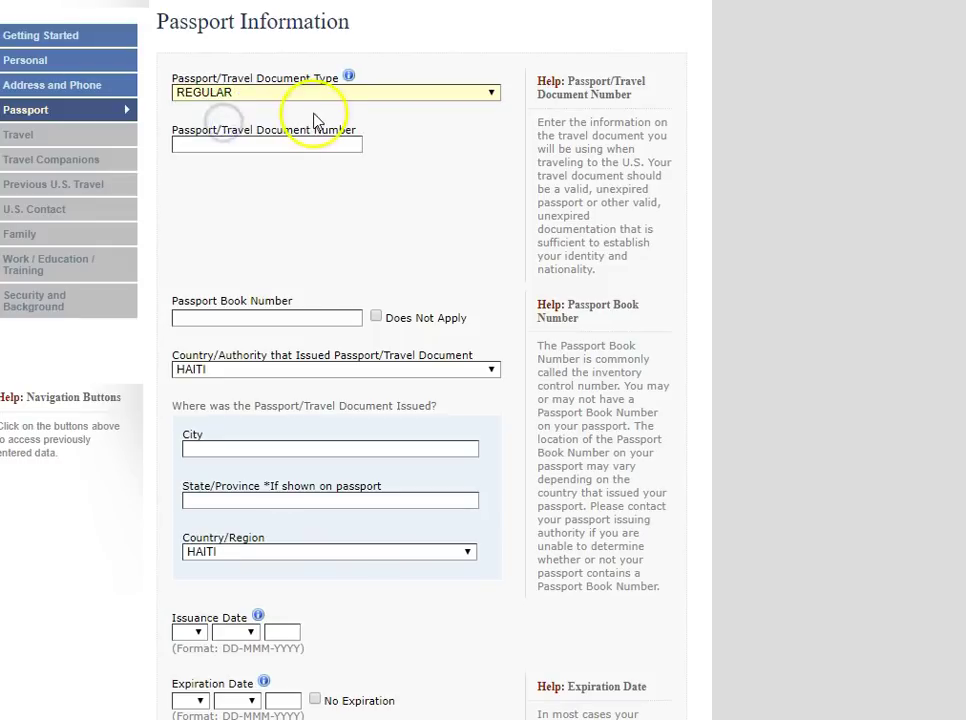
pyautogui.click(223, 145)
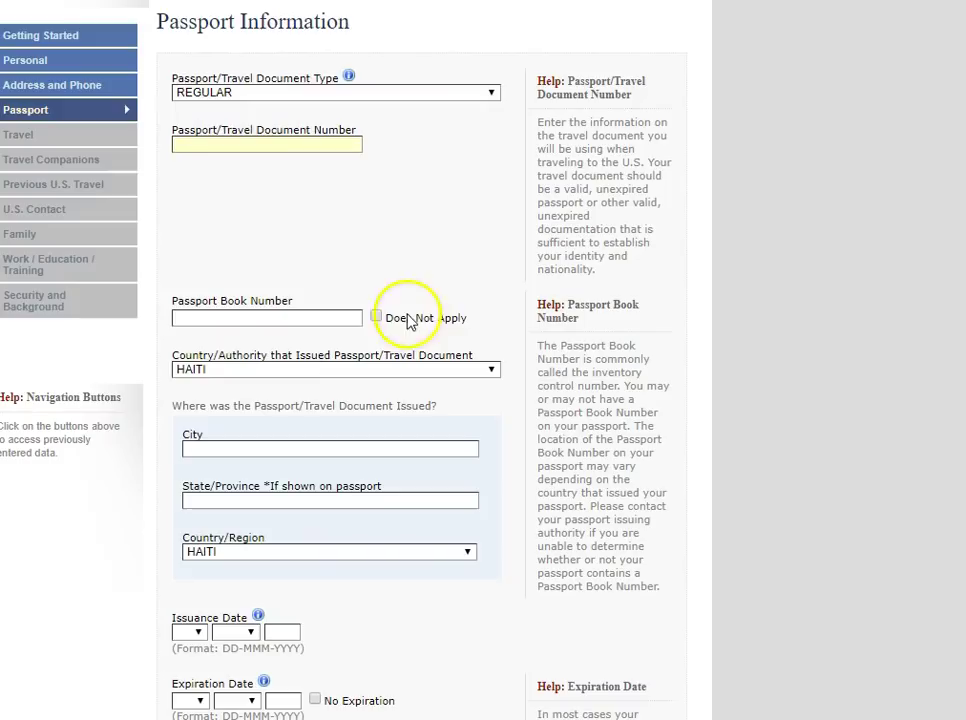
pyautogui.click(376, 316)
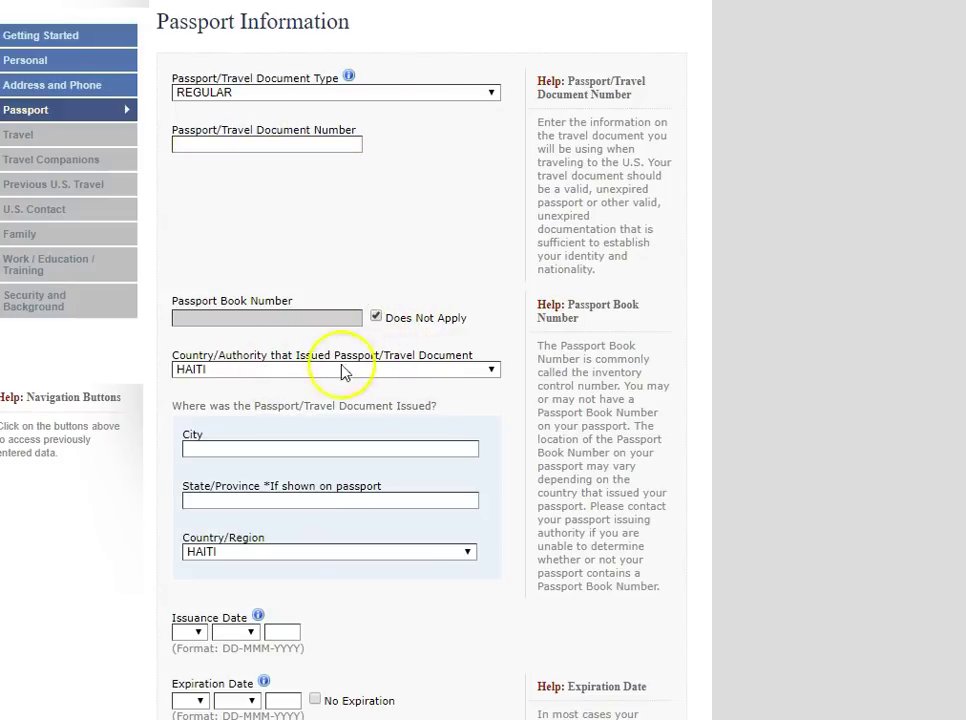
pyautogui.scroll(-1, 305, 436)
pyautogui.scroll(-2, 305, 436)
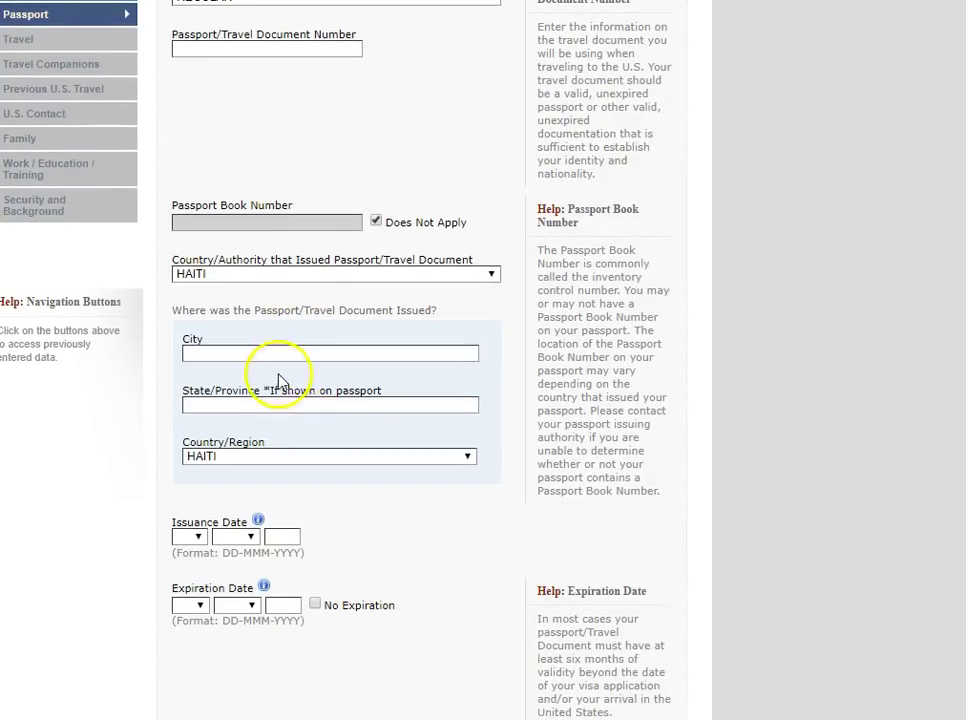
# Step: Enter 'PORT AU' as the passport issuing city and dismiss the session-expiry notice
pyautogui.click(233, 357)
pyautogui.write('P')
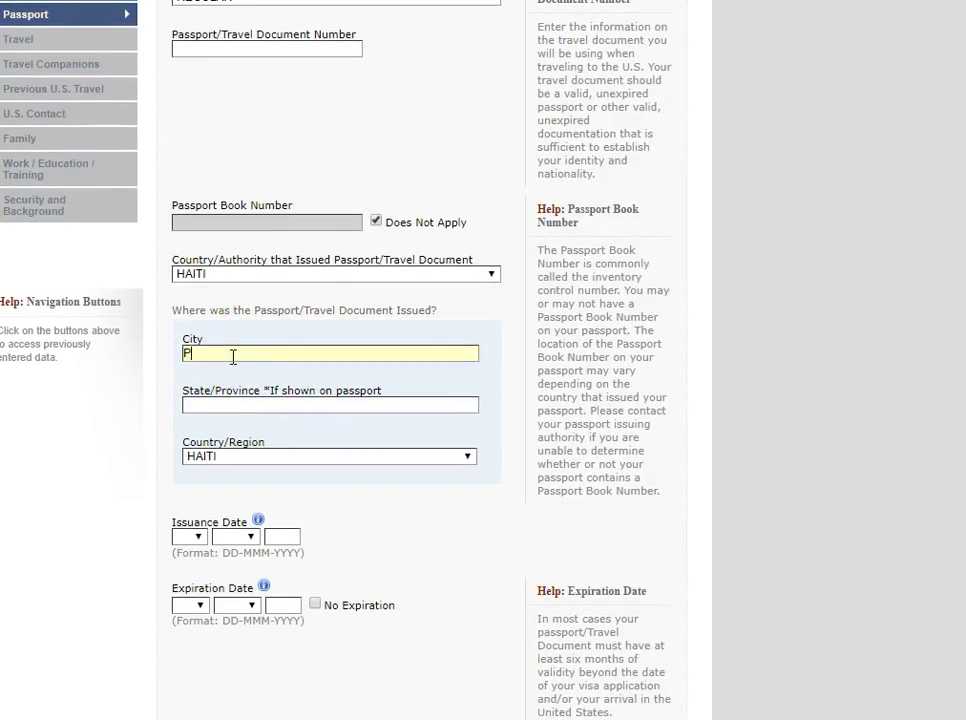
pyautogui.write('ORT AU PRINCE')
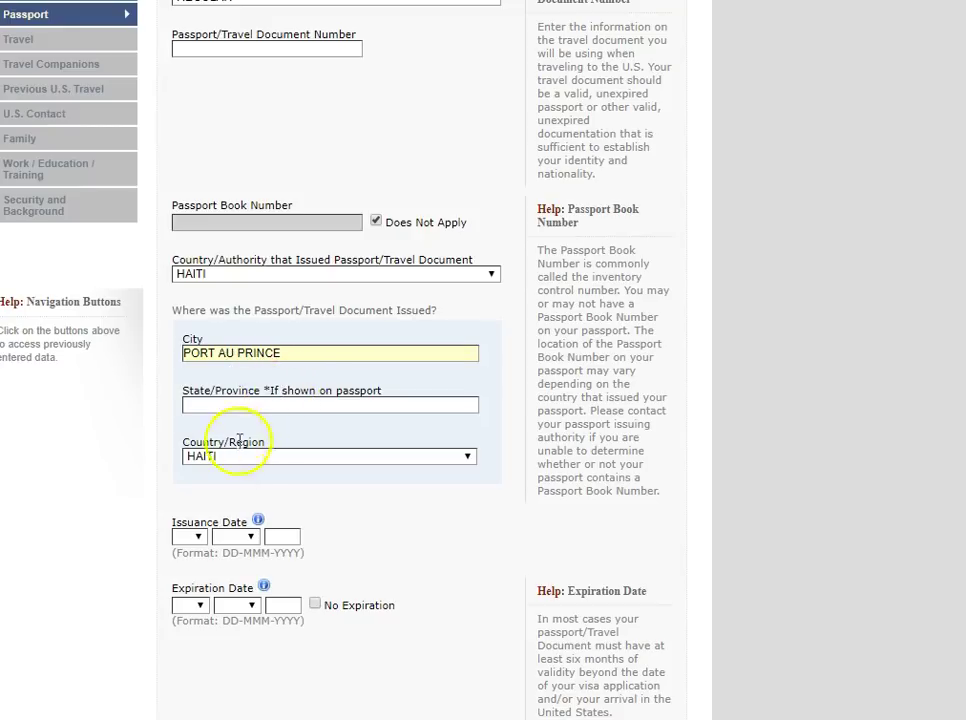
pyautogui.scroll(-2, 226, 540)
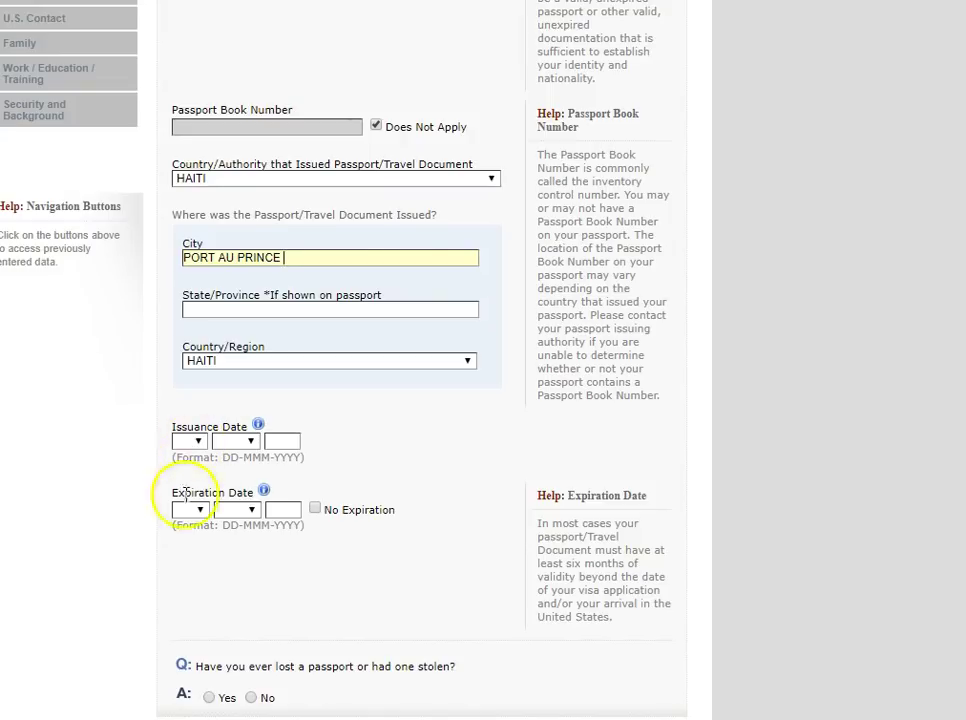
pyautogui.scroll(-3, 236, 524)
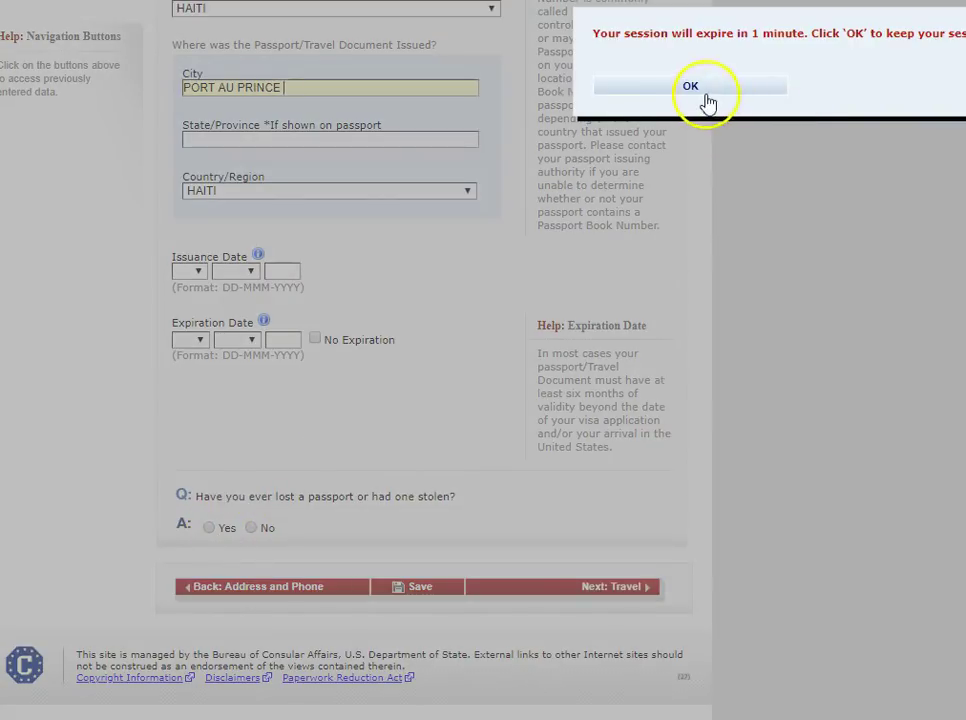
pyautogui.click(705, 92)
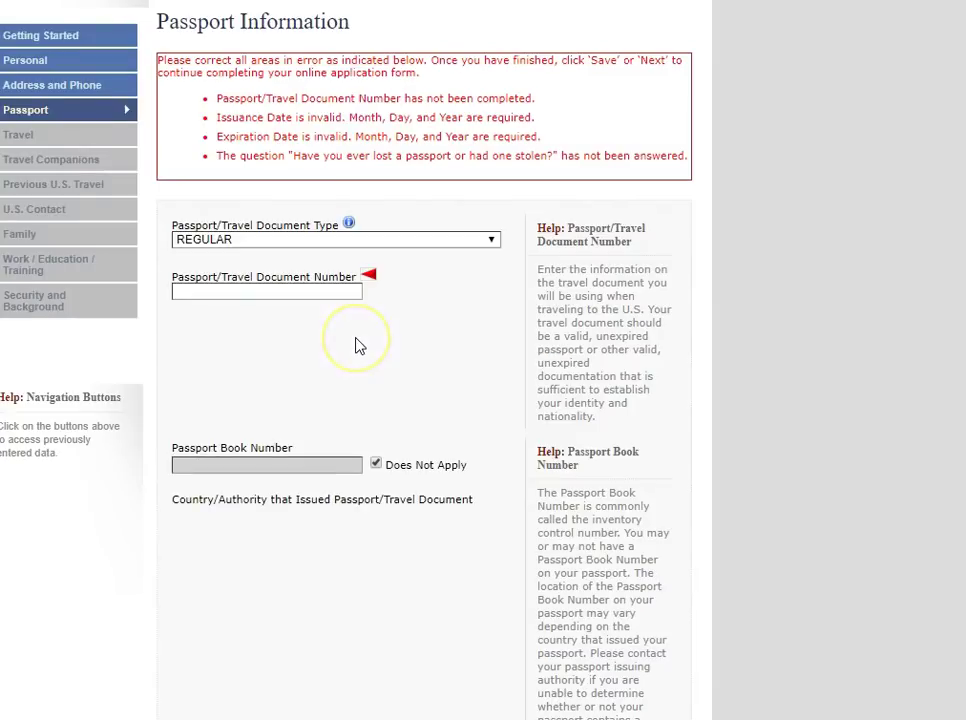
# Step: Scroll through the Passport Information page to review the issuance, expiration and lost-passport fields
pyautogui.scroll(-1, 358, 345)
pyautogui.scroll(1, 358, 345)
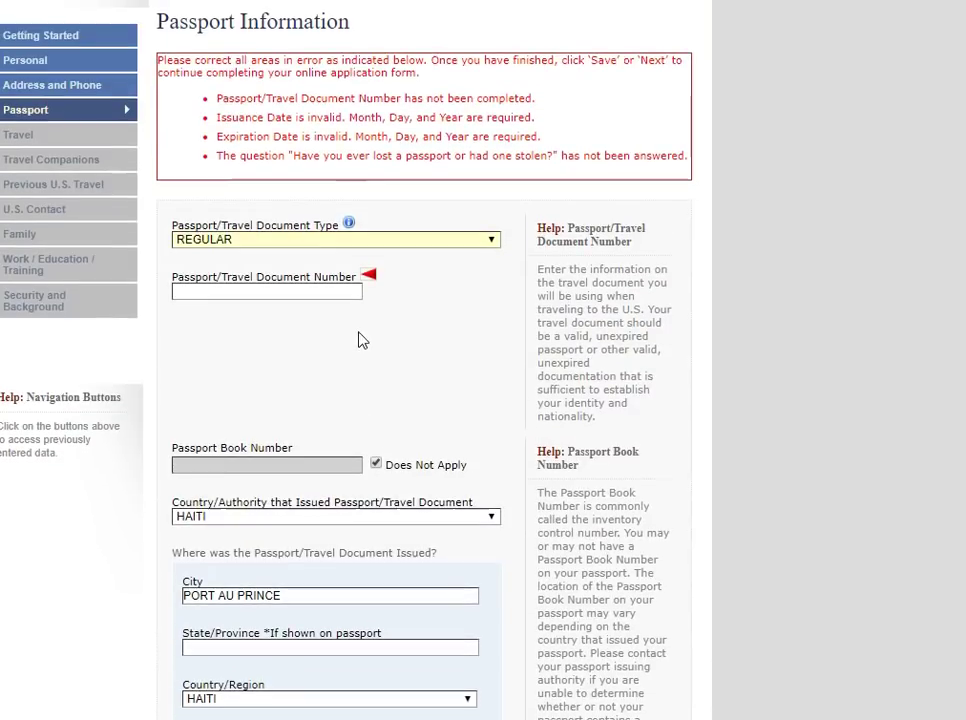
pyautogui.scroll(-3, 385, 432)
pyautogui.scroll(-3, 390, 432)
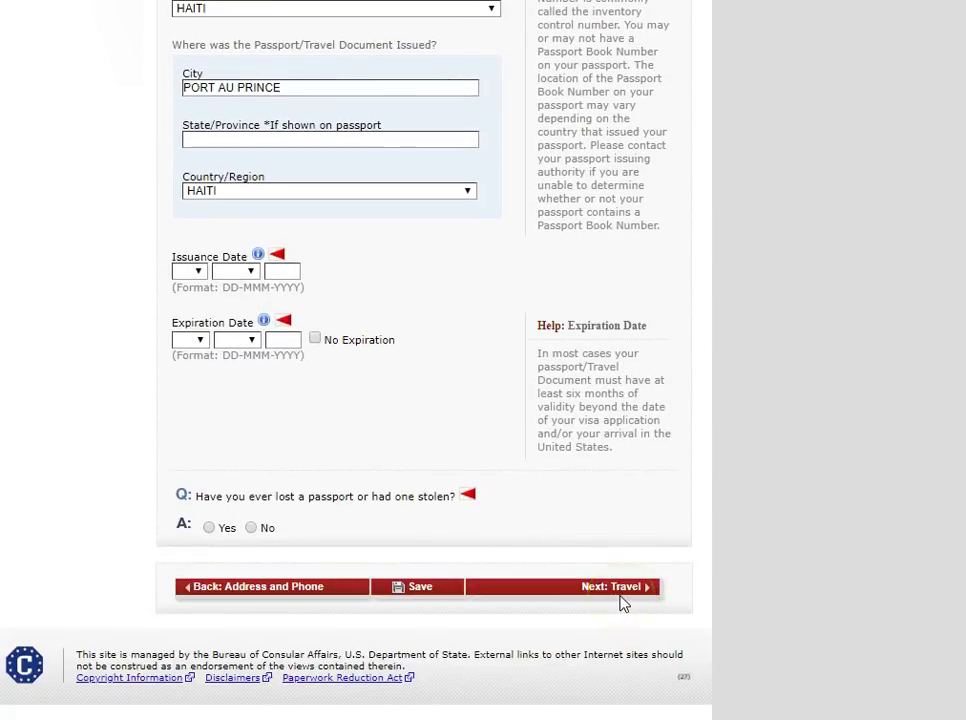
pyautogui.scroll(2, 300, 188)
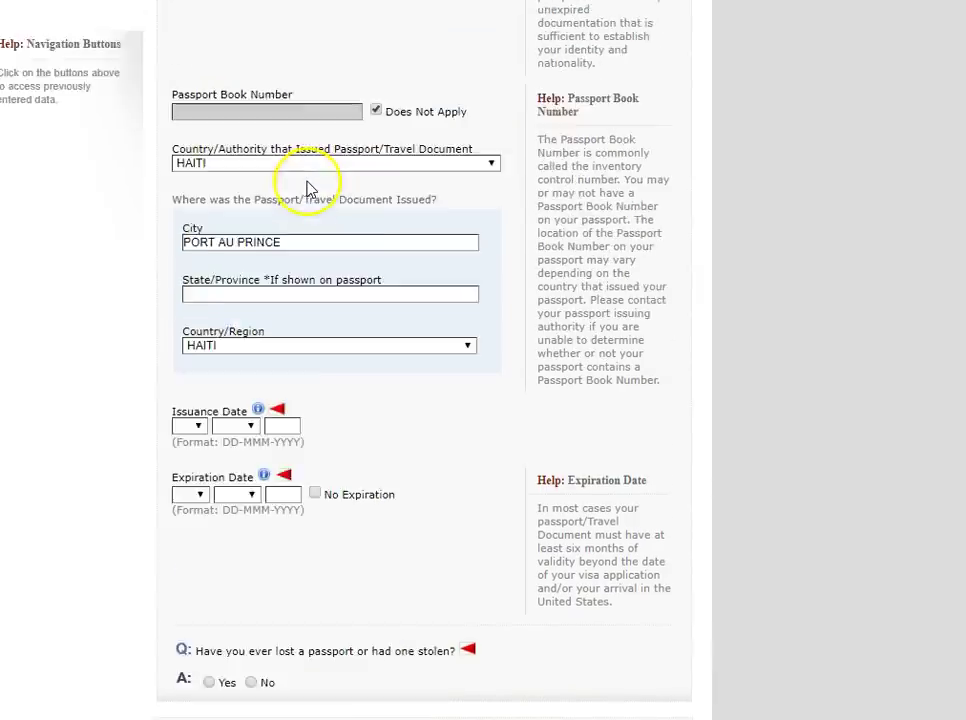
pyautogui.scroll(4, 308, 188)
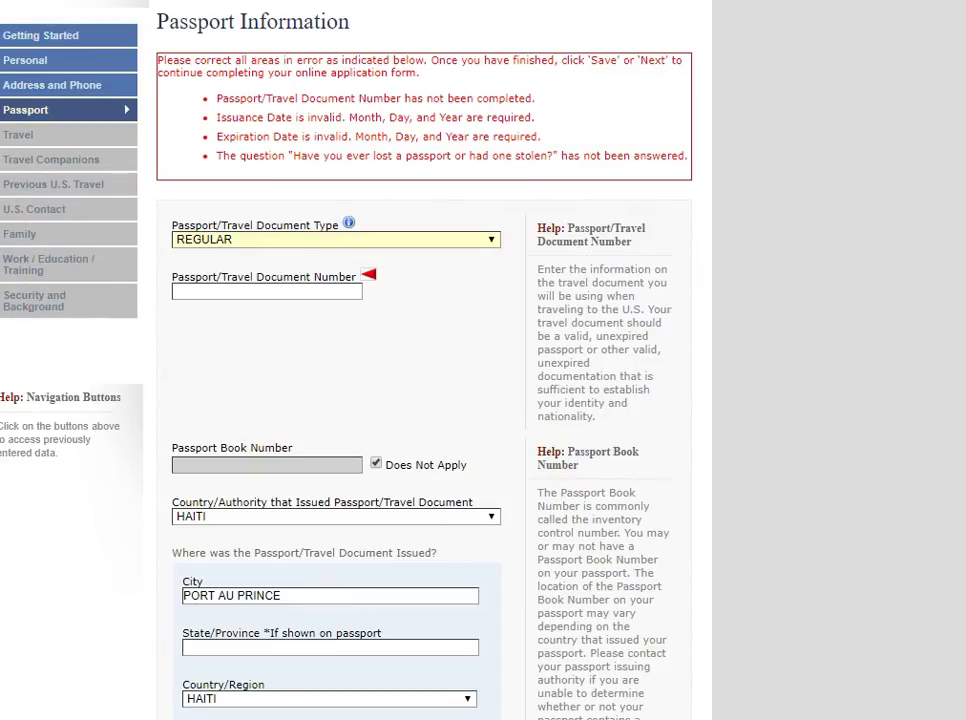
pyautogui.scroll(-5, 157, 65)
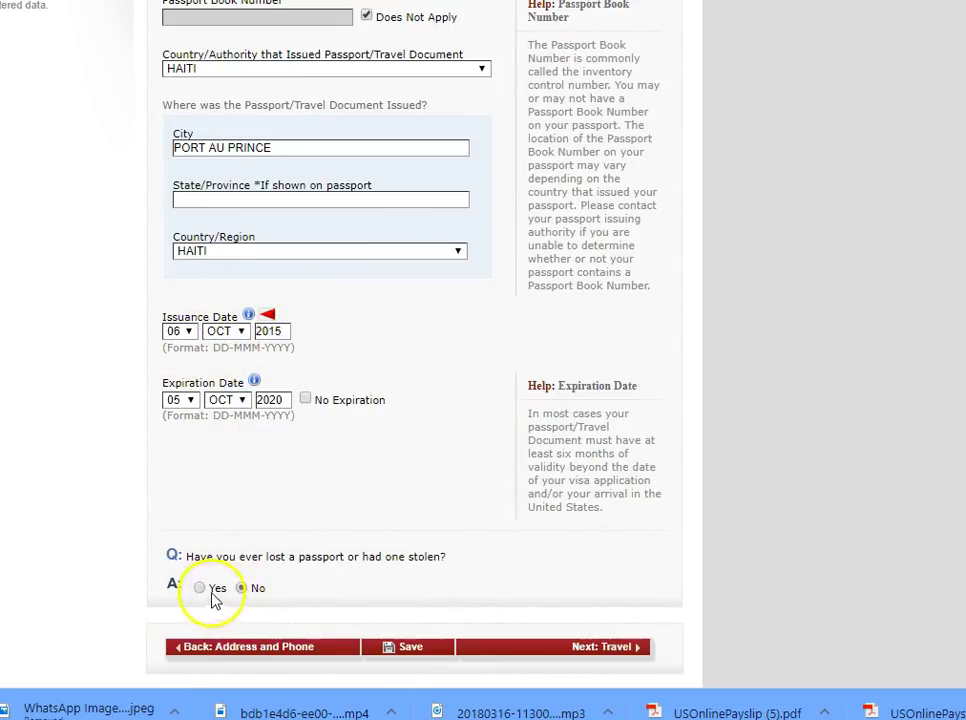
# Step: On Travel Information, choose the TEMP. BUSINESS PLEASURE VISITOR (B) class with B1/B2 subtype
pyautogui.click(612, 650)
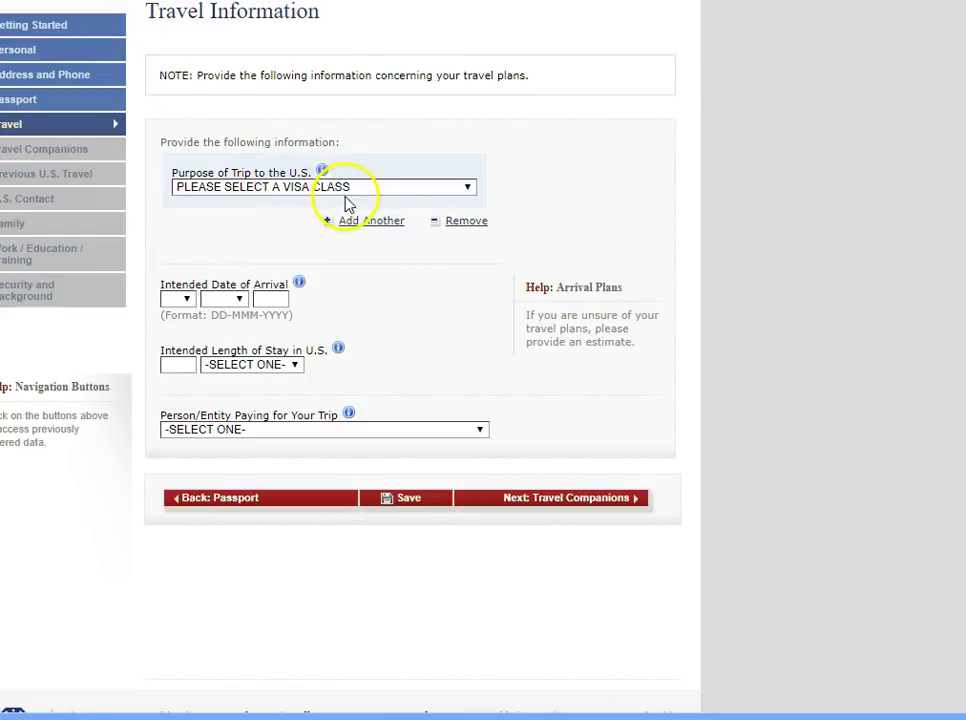
pyautogui.click(469, 189)
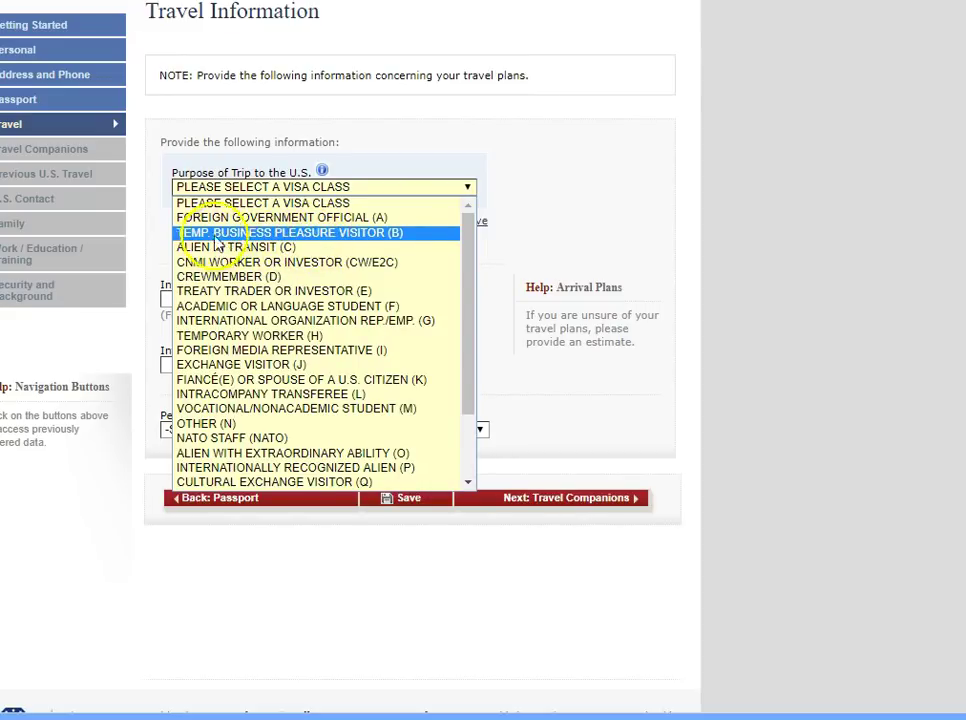
pyautogui.click(383, 236)
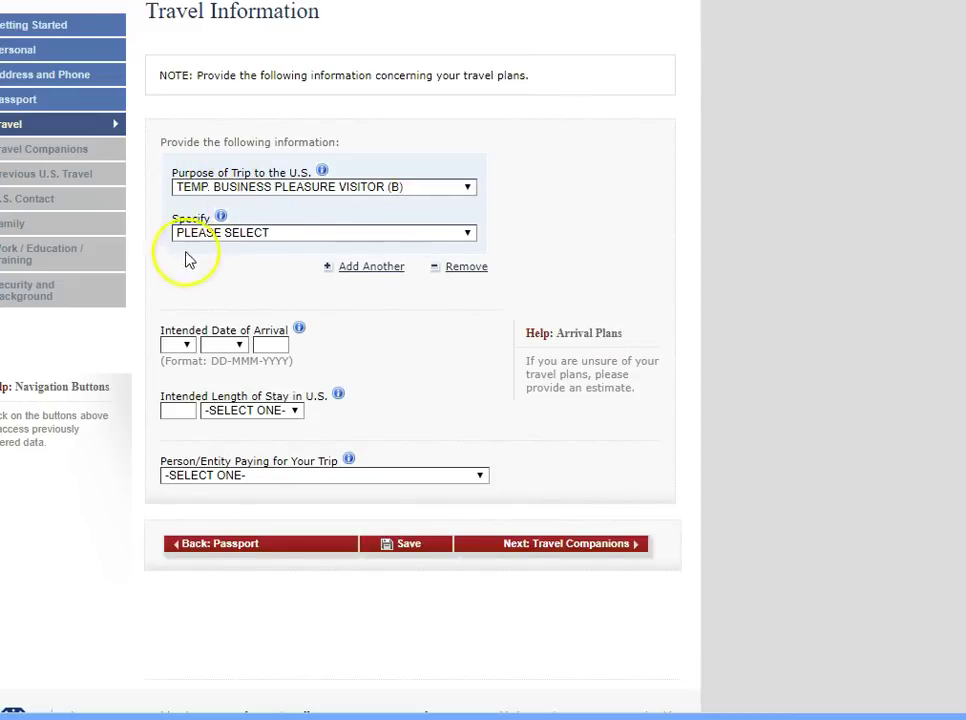
pyautogui.click(467, 236)
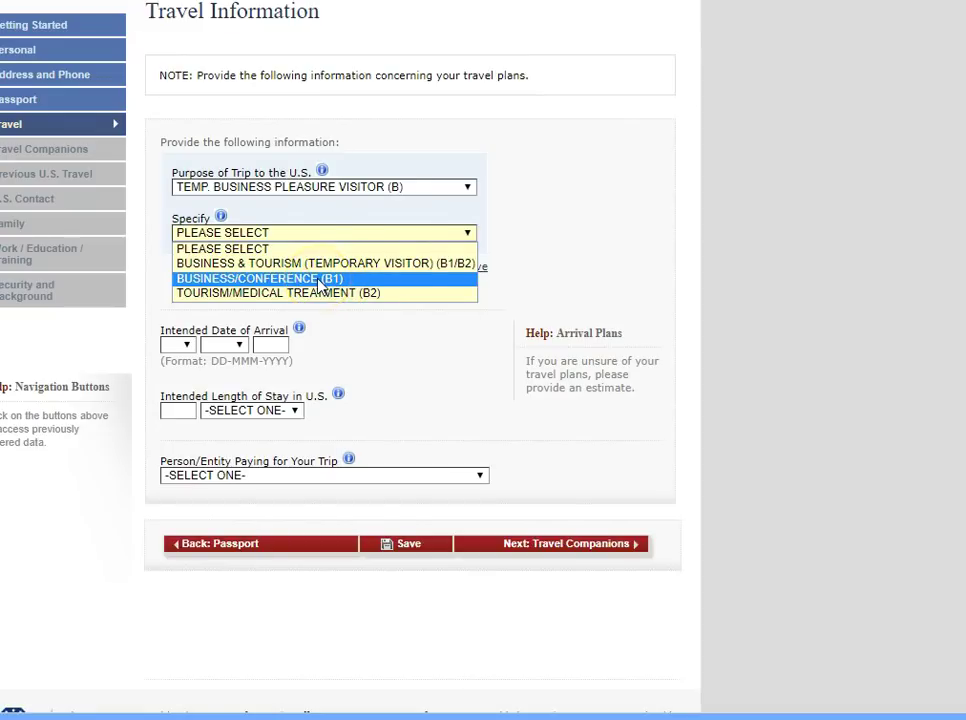
pyautogui.click(418, 264)
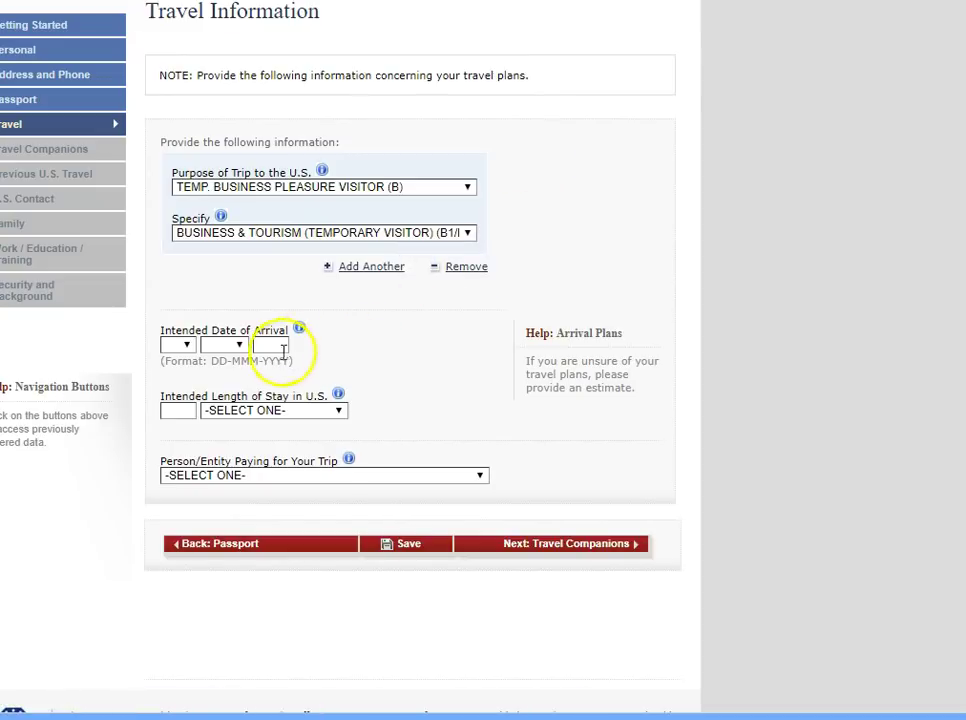
# Step: Set the intended length of stay to 3 MONTH(S)
pyautogui.click(192, 346)
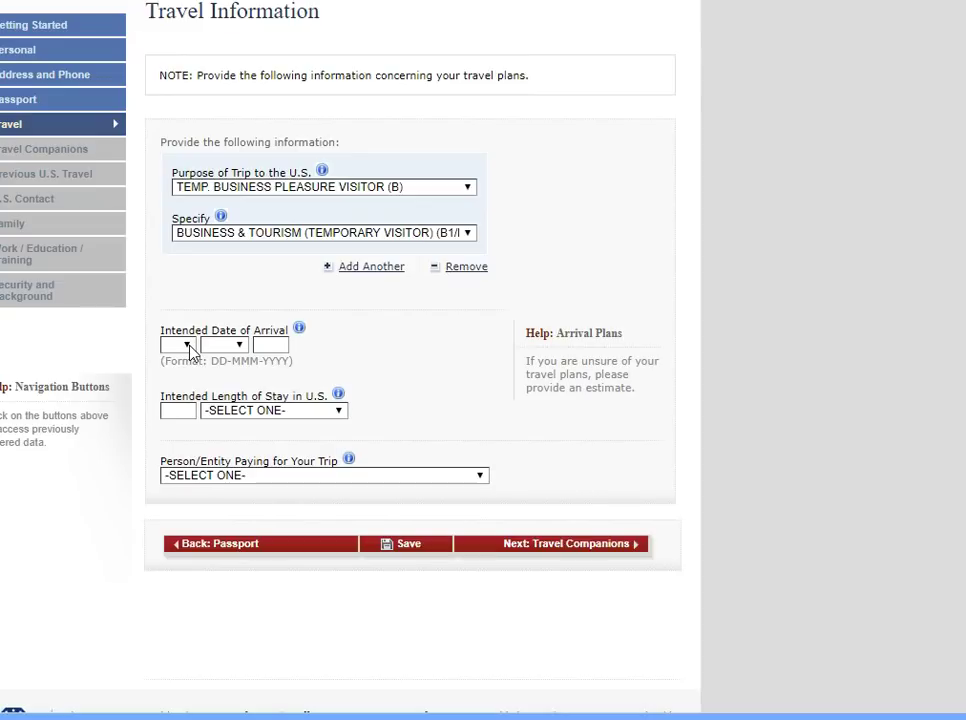
pyautogui.click(186, 412)
pyautogui.click(186, 412)
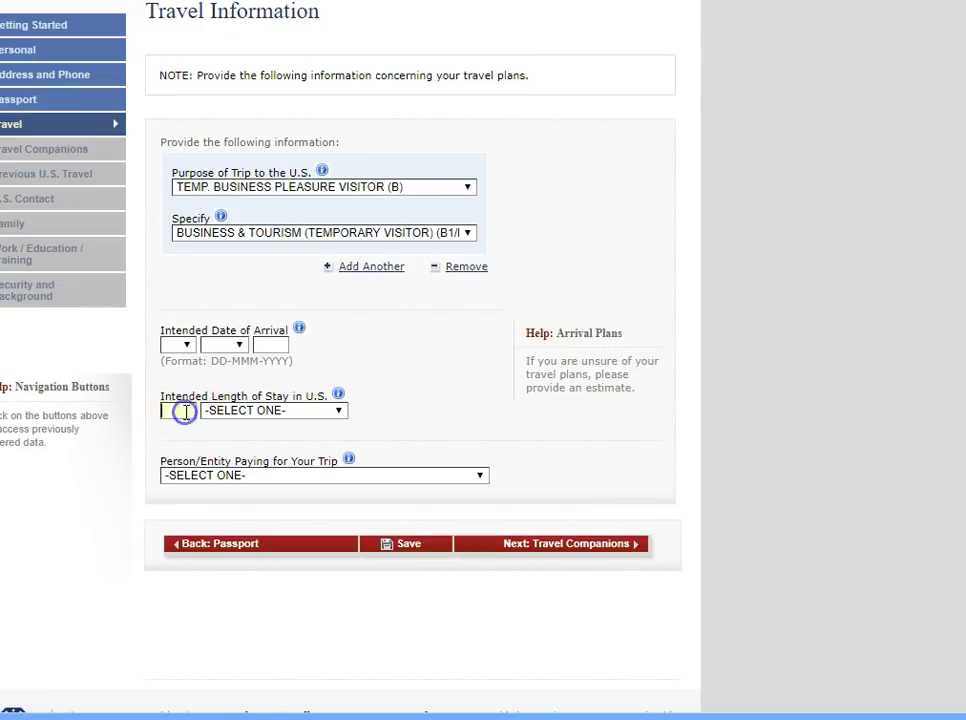
pyautogui.click(337, 416)
pyautogui.click(338, 412)
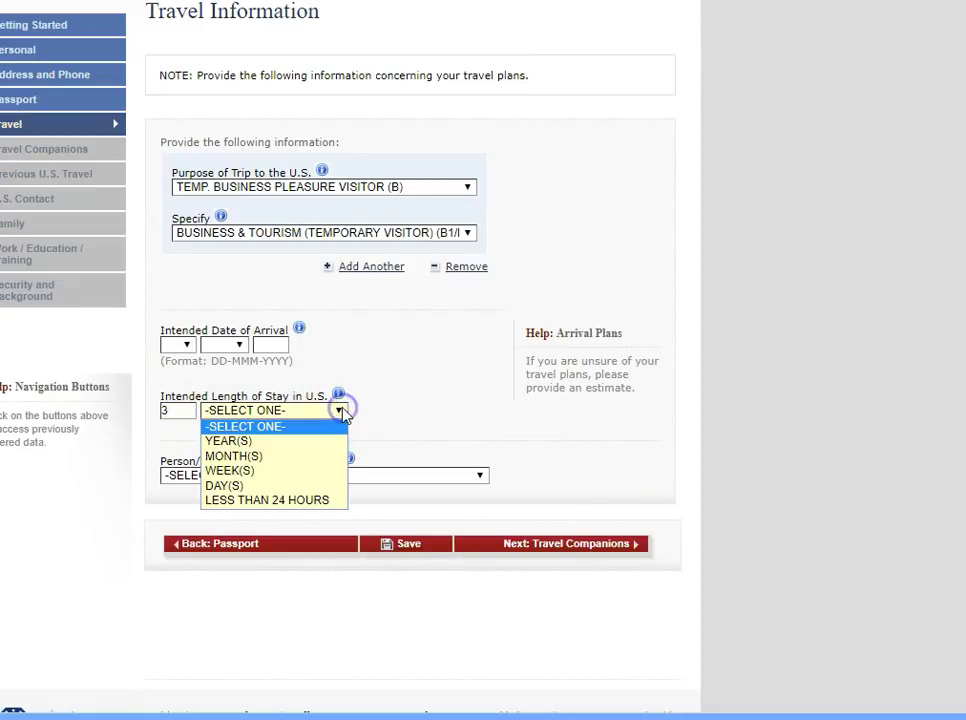
pyautogui.click(280, 456)
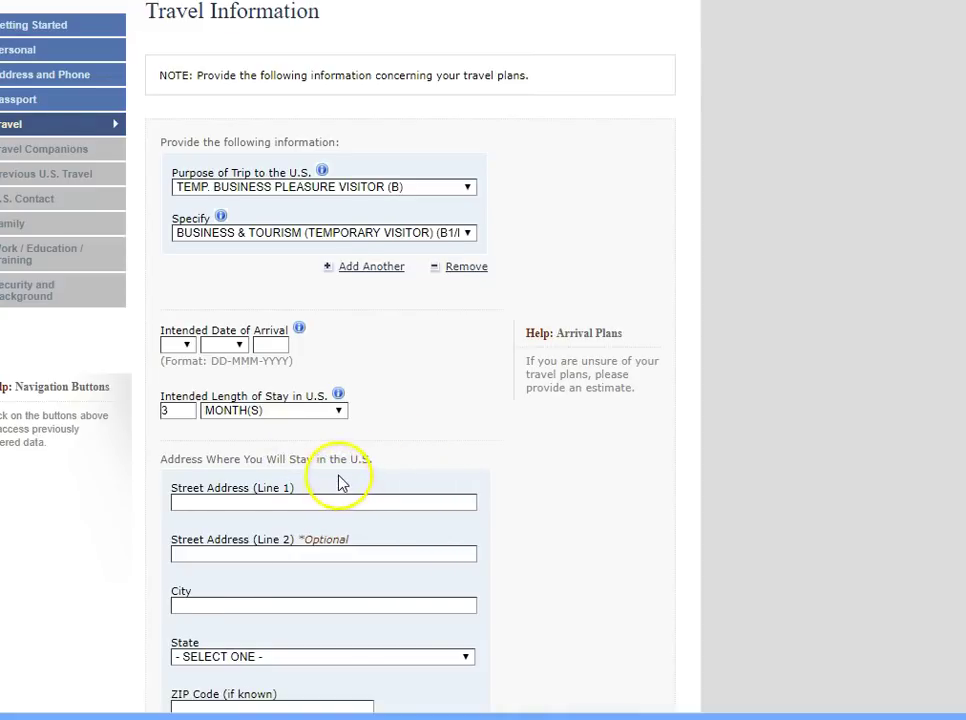
pyautogui.scroll(-1, 338, 490)
pyautogui.scroll(-2, 334, 464)
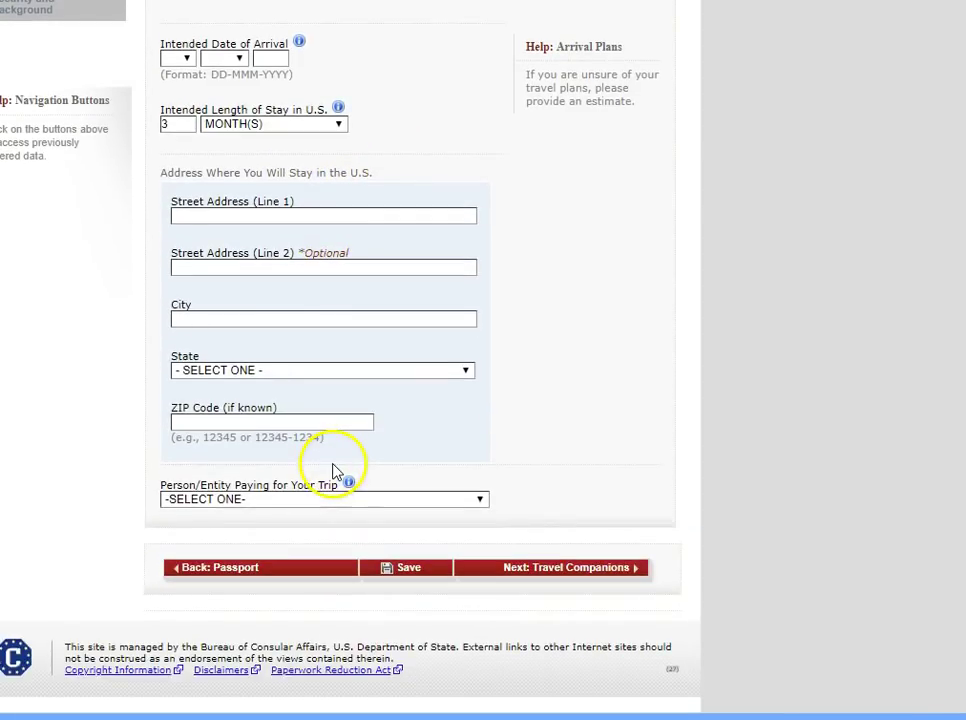
# Step: Select OTHER PERSON as the trip payer and scroll through the revealed payer fields
pyautogui.click(480, 500)
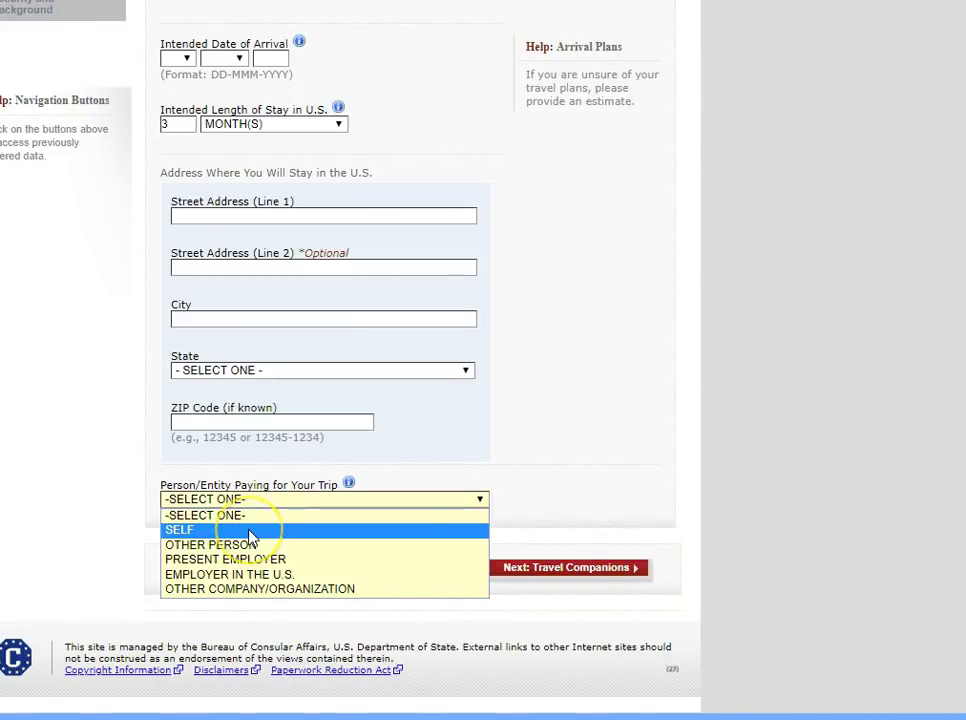
pyautogui.click(277, 543)
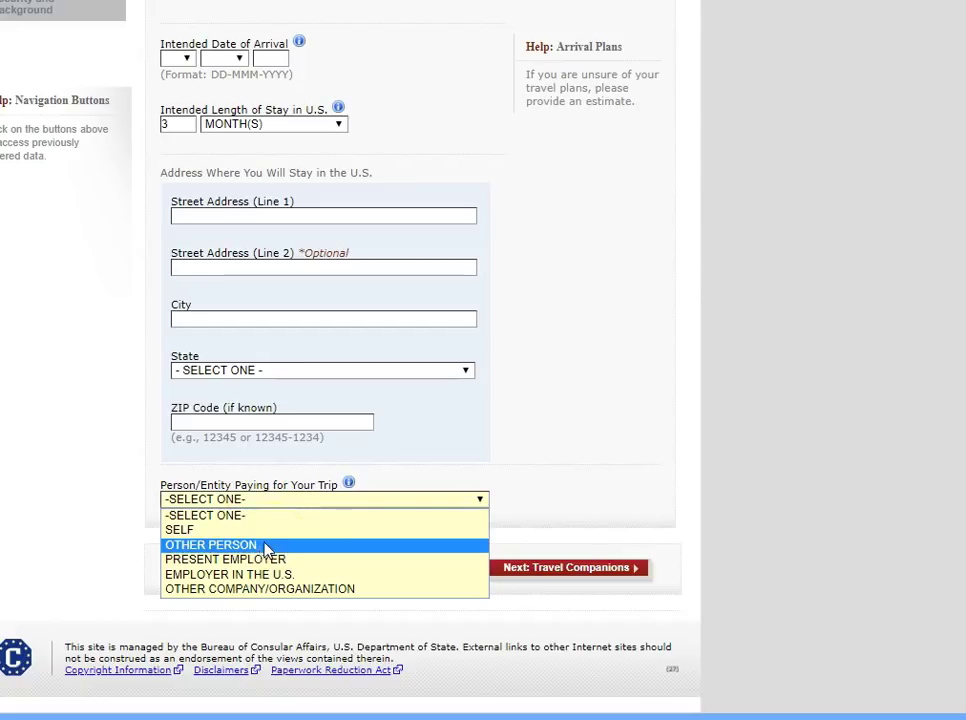
pyautogui.click(265, 546)
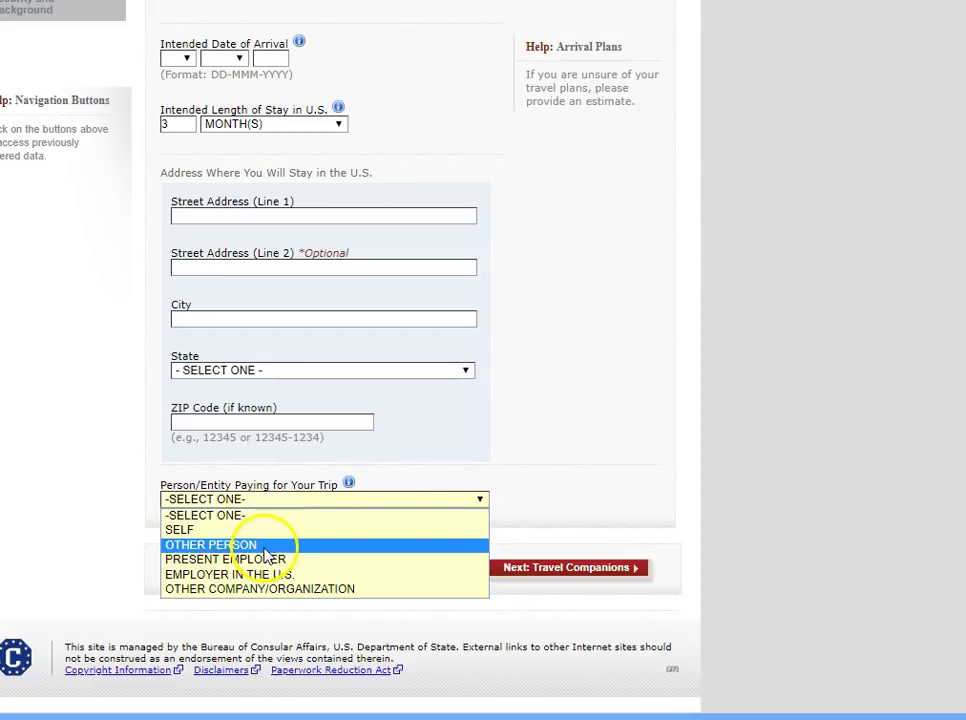
pyautogui.click(250, 545)
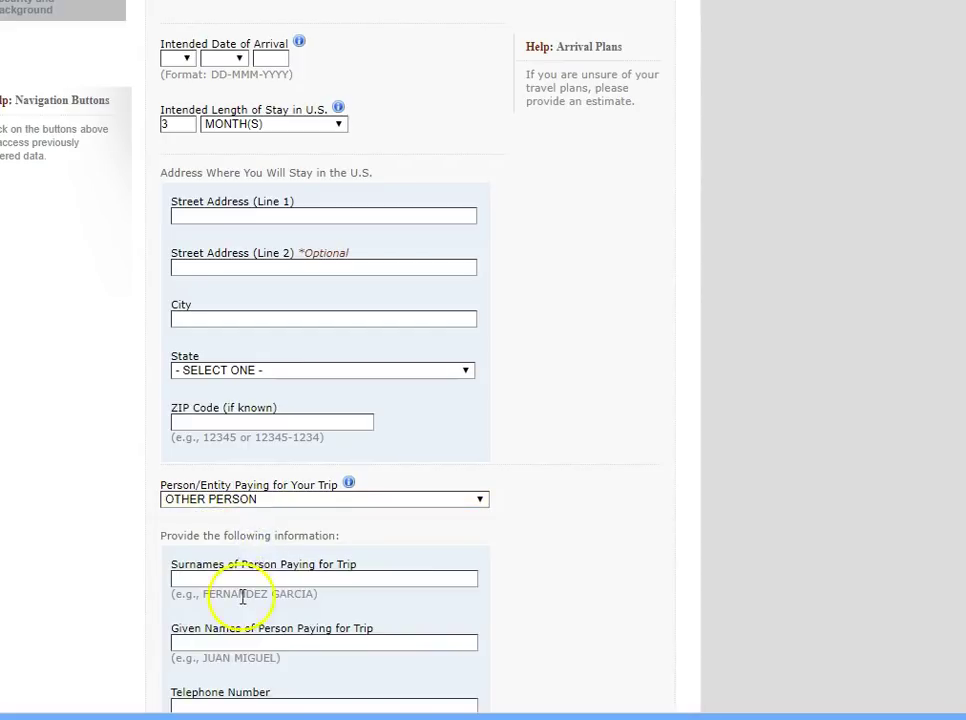
pyautogui.scroll(-3, 242, 597)
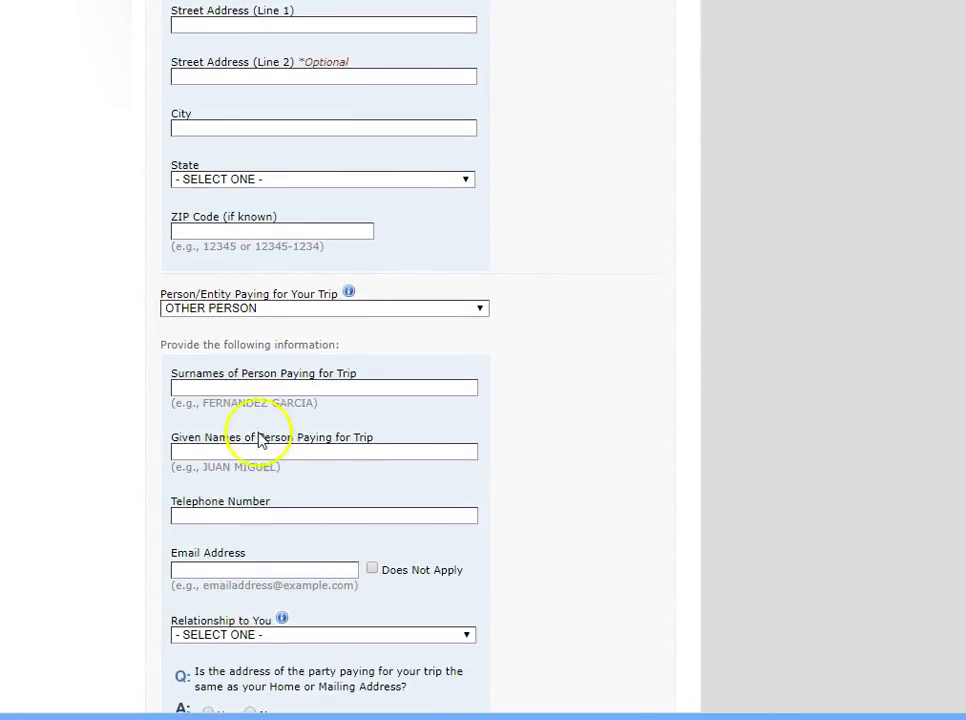
pyautogui.scroll(-2, 258, 440)
pyautogui.scroll(3, 241, 382)
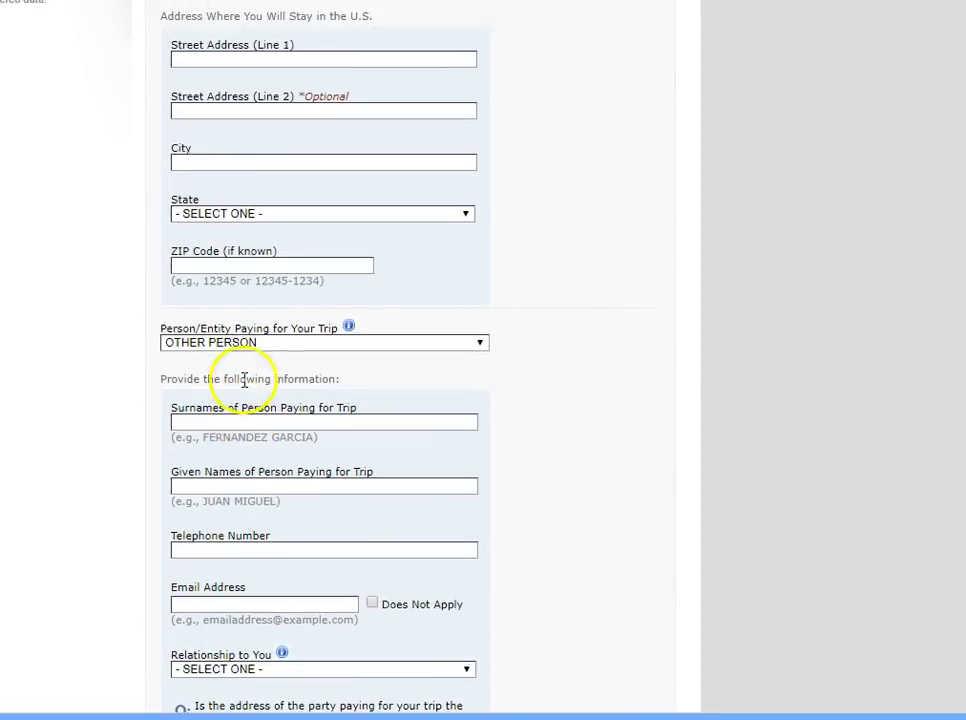
pyautogui.scroll(7, 244, 380)
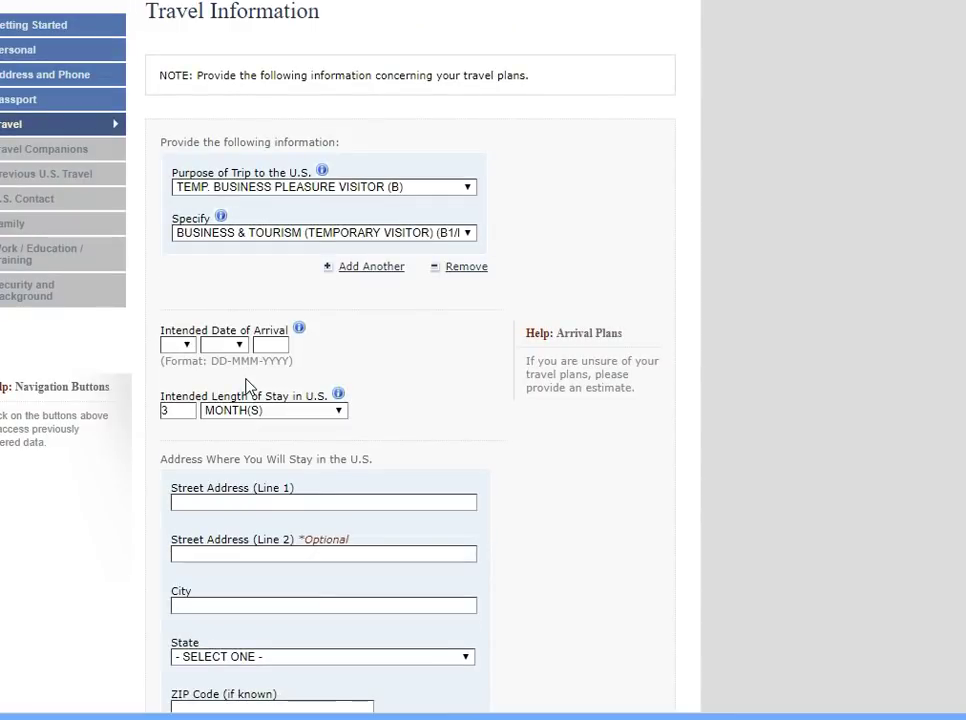
pyautogui.scroll(-11, 366, 455)
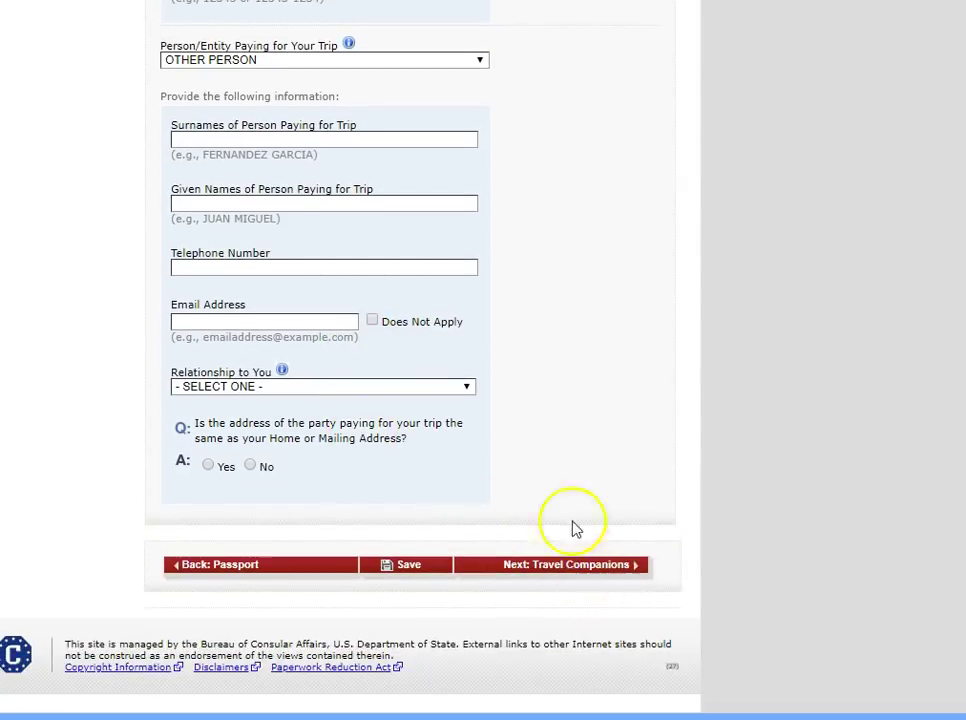
# Step: Return to the top of the travel page and continue to Travel Companions
pyautogui.scroll(11, 541, 457)
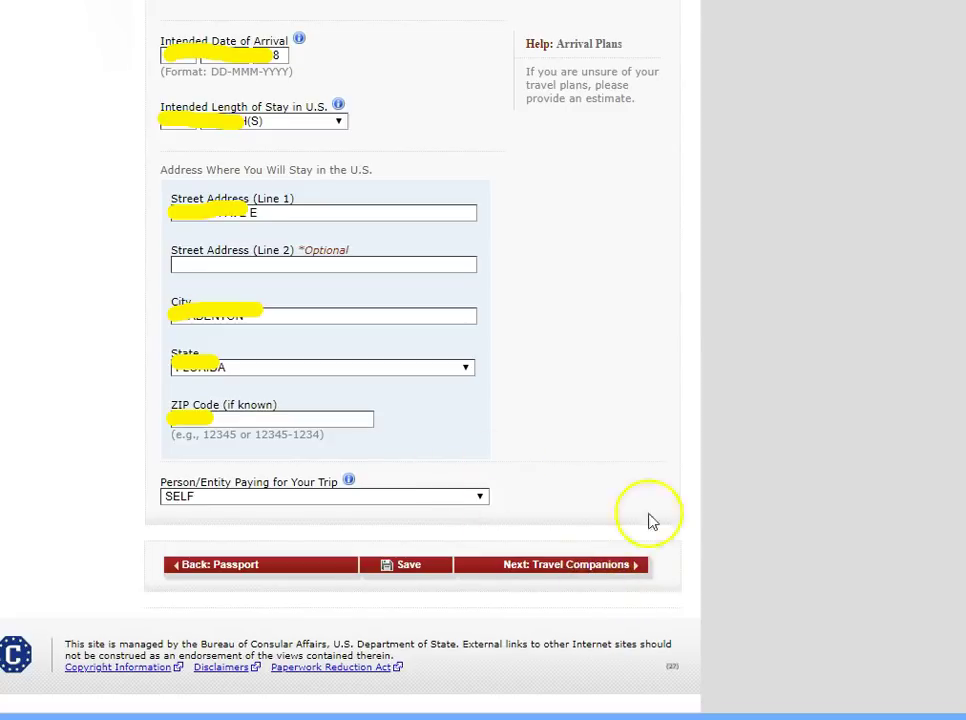
pyautogui.click(596, 566)
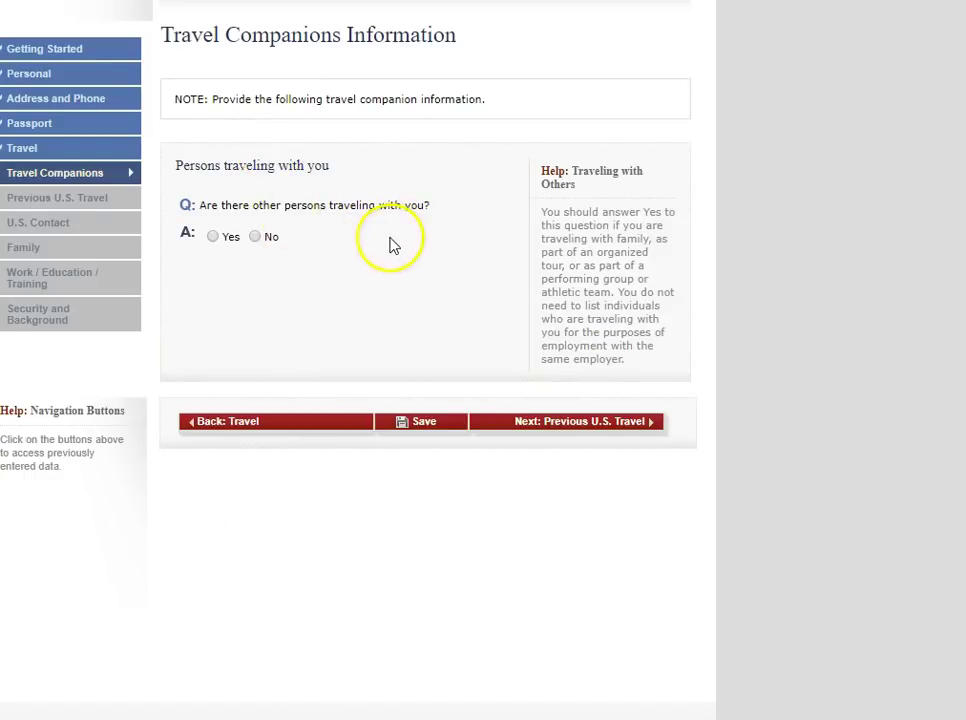
# Step: Answer No to whether other persons are traveling with you
pyautogui.click(256, 237)
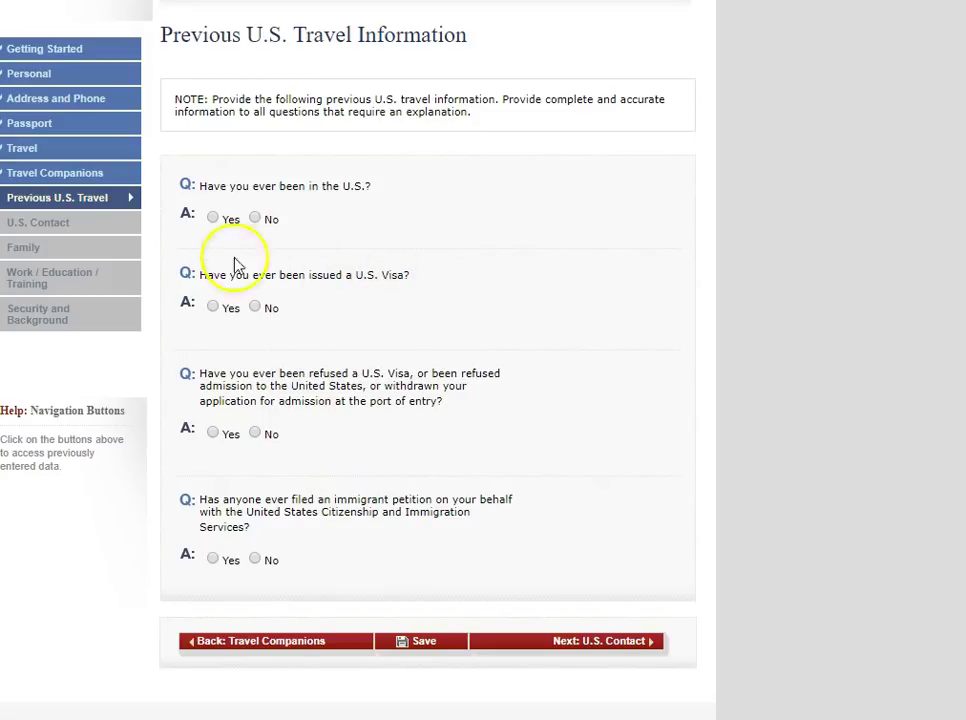
# Step: Answer No to prior U.S. visits, issued U.S. visas, and U.S. visa refusals
pyautogui.click(256, 220)
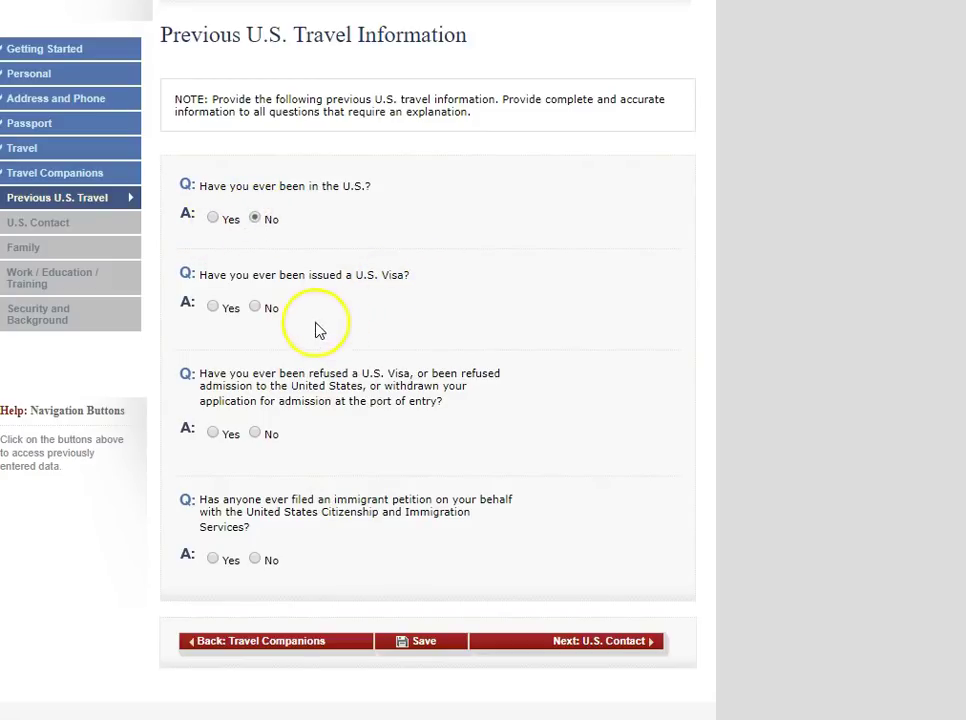
pyautogui.click(255, 308)
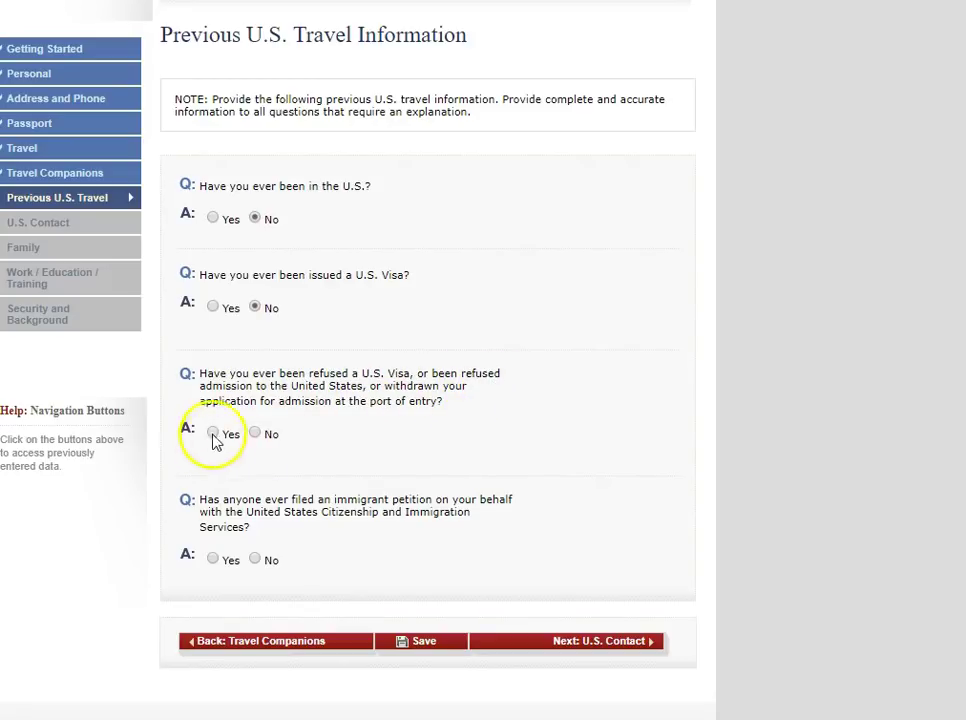
pyautogui.click(258, 436)
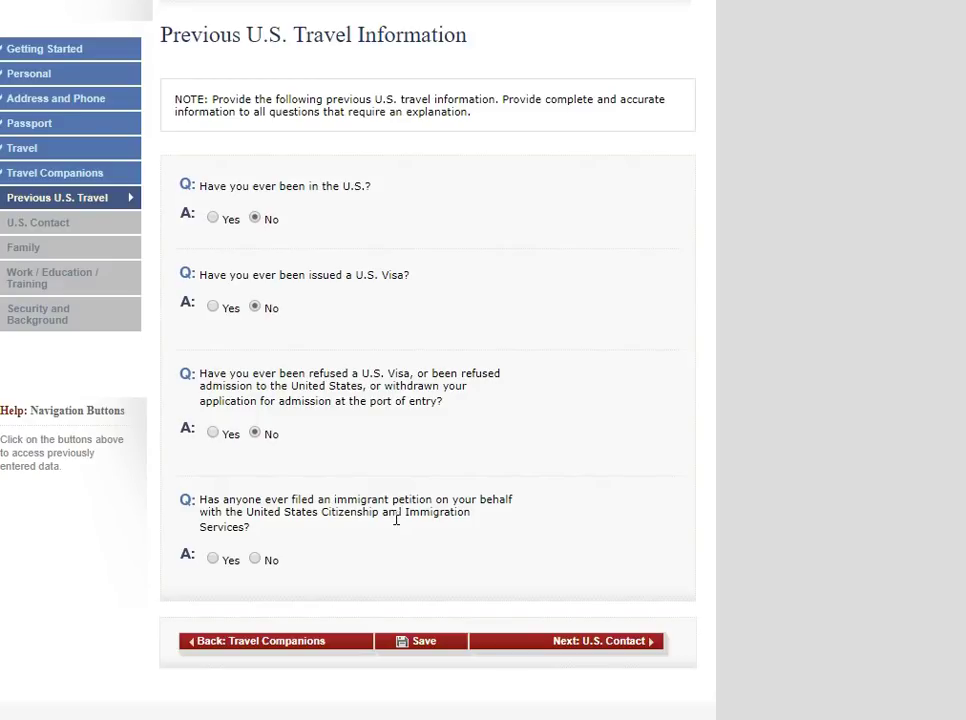
# Step: Answer No to whether anyone has filed an immigrant petition for you
pyautogui.click(256, 561)
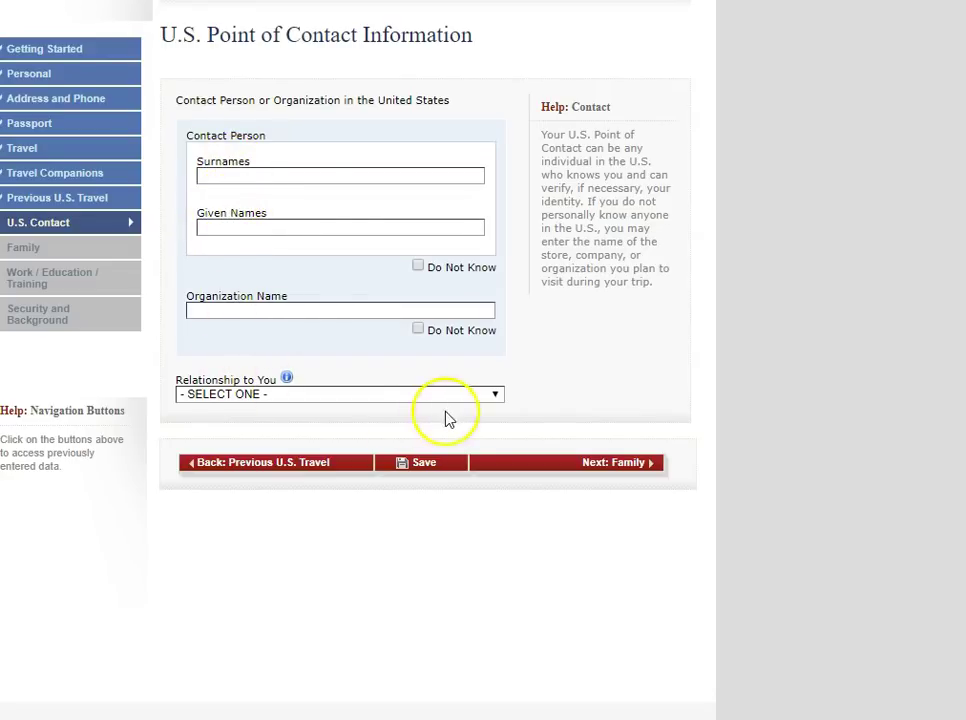
# Step: Set the U.S. point of contact's relationship to RELATIVE and review the page
pyautogui.click(496, 396)
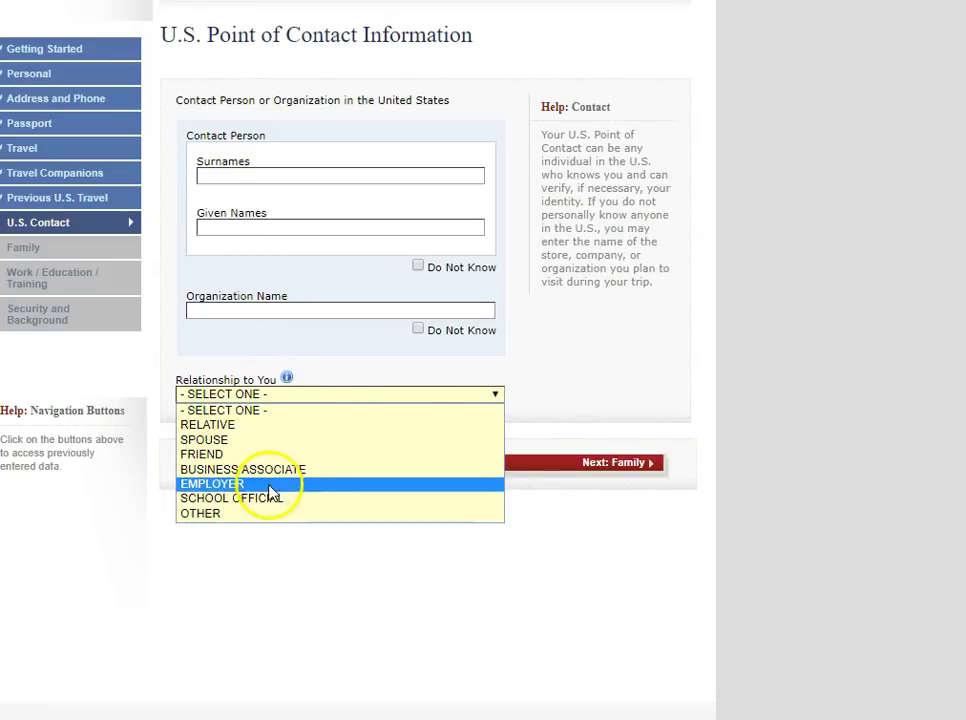
pyautogui.click(218, 425)
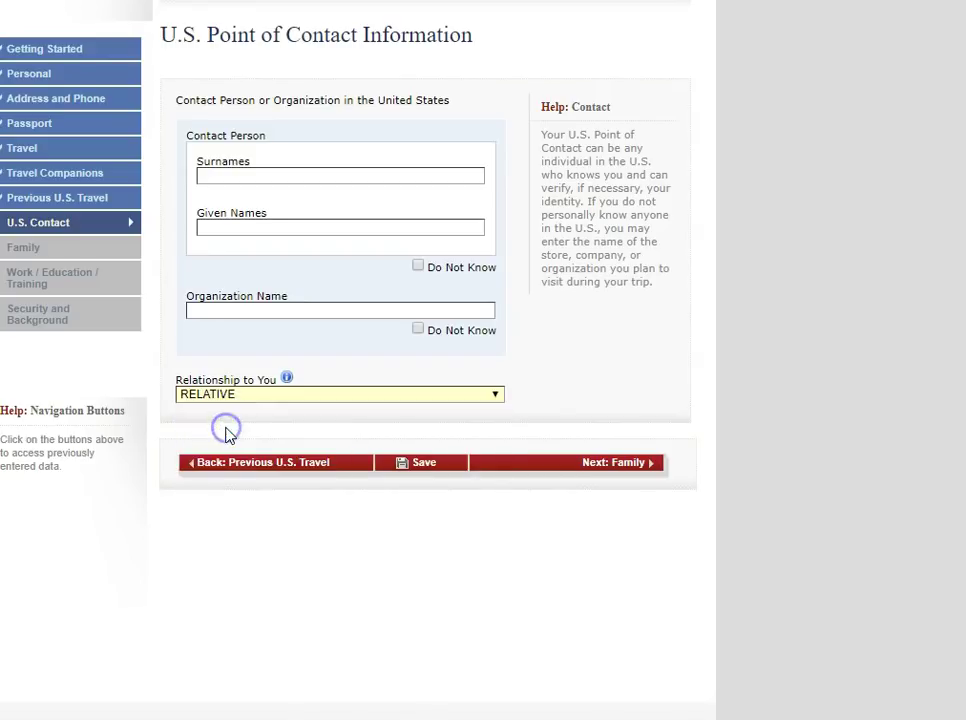
pyautogui.scroll(-2, 238, 478)
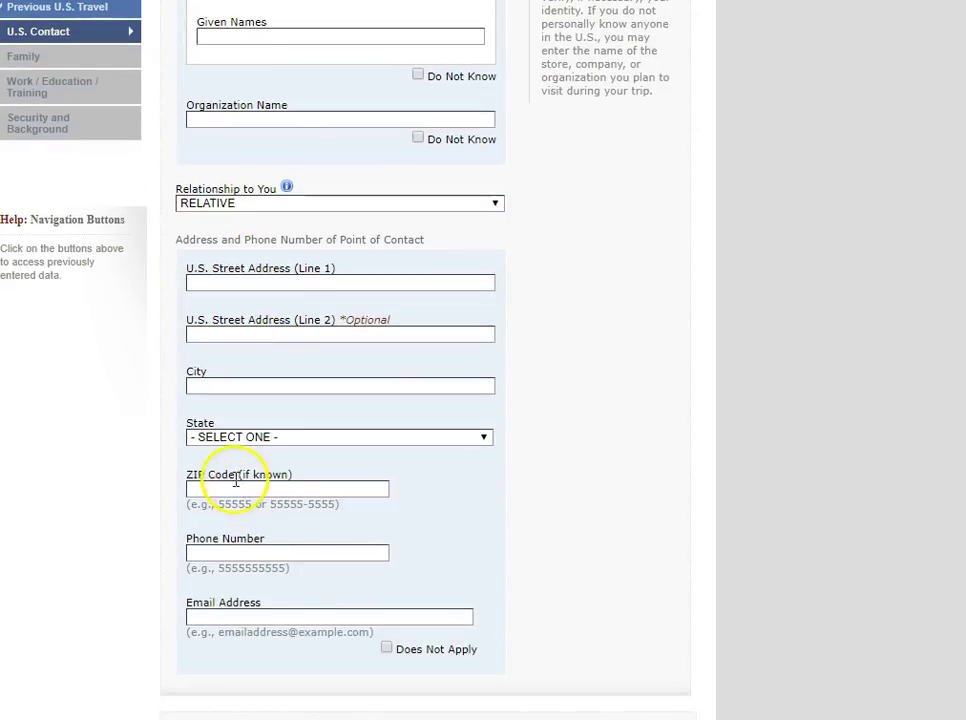
pyautogui.scroll(-1, 234, 473)
pyautogui.scroll(4, 233, 466)
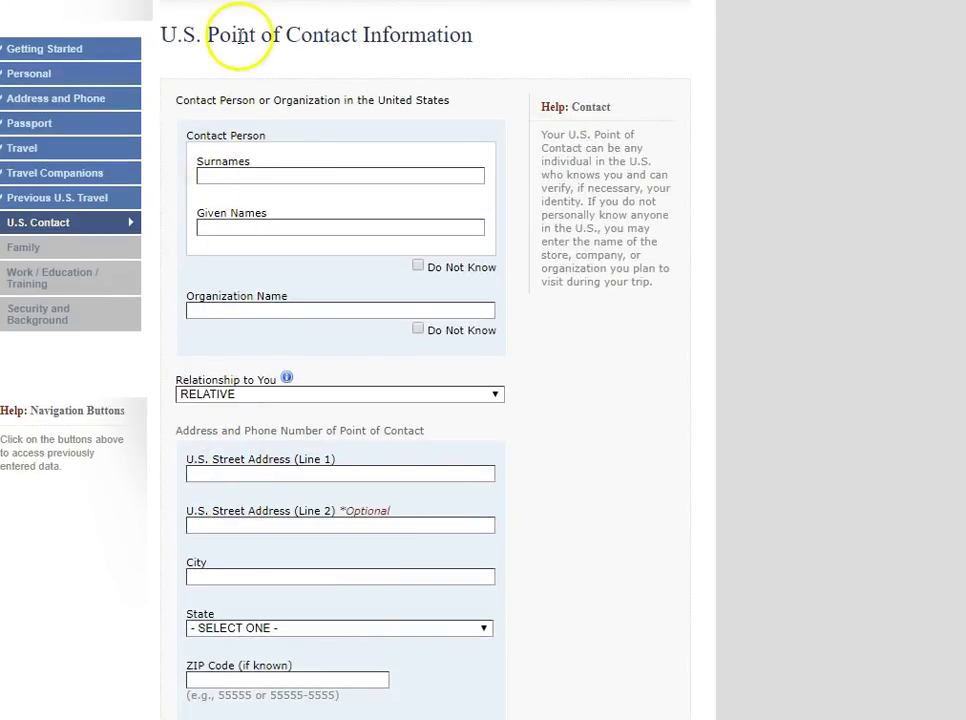
pyautogui.scroll(-3, 333, 371)
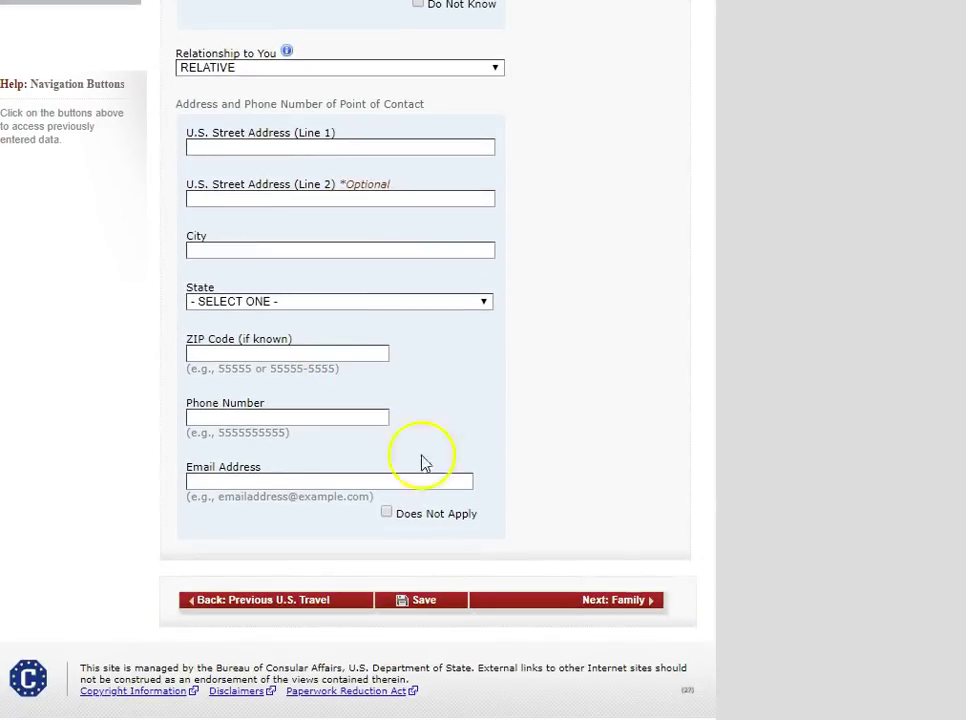
pyautogui.scroll(1, 540, 493)
pyautogui.scroll(2, 540, 493)
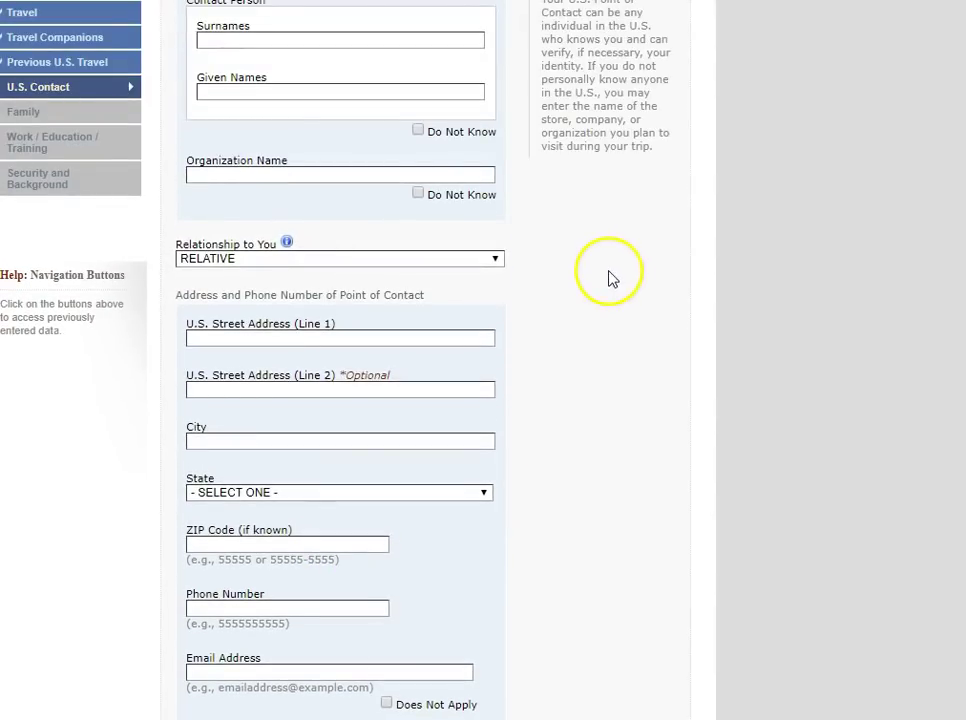
pyautogui.scroll(1, 599, 229)
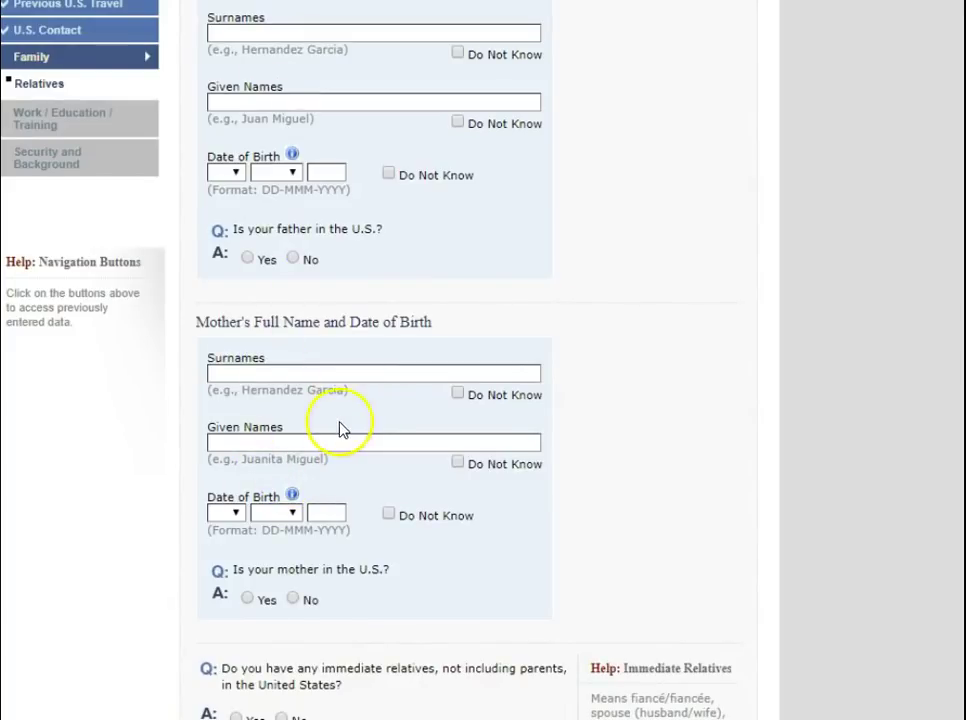
# Step: Answer No to having immediate relatives in the United States
pyautogui.scroll(-2, 330, 420)
pyautogui.scroll(-1, 330, 415)
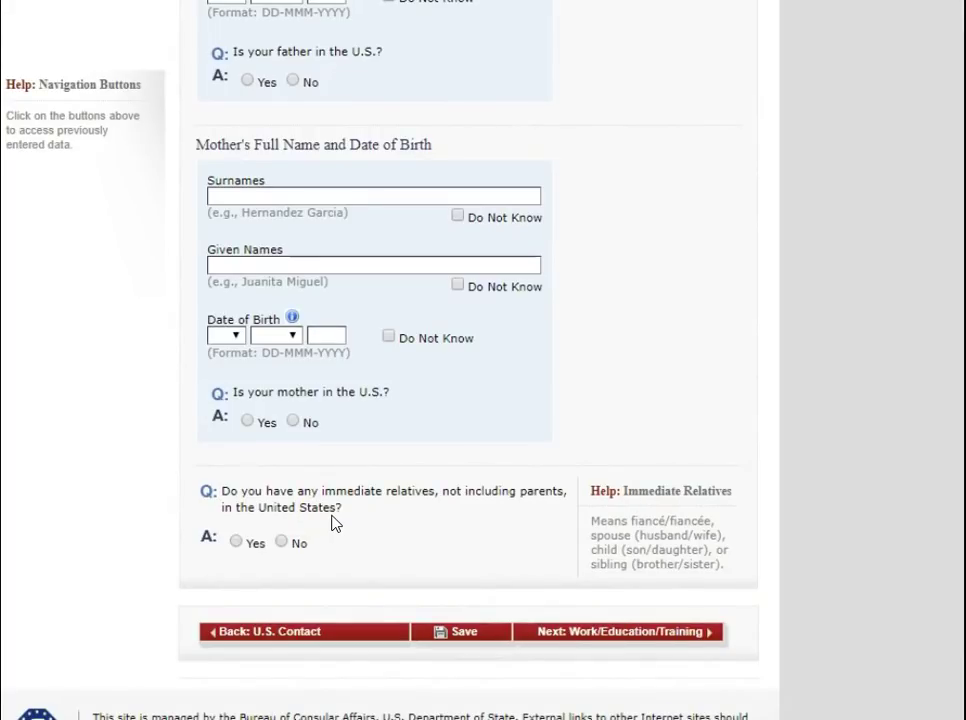
pyautogui.click(289, 541)
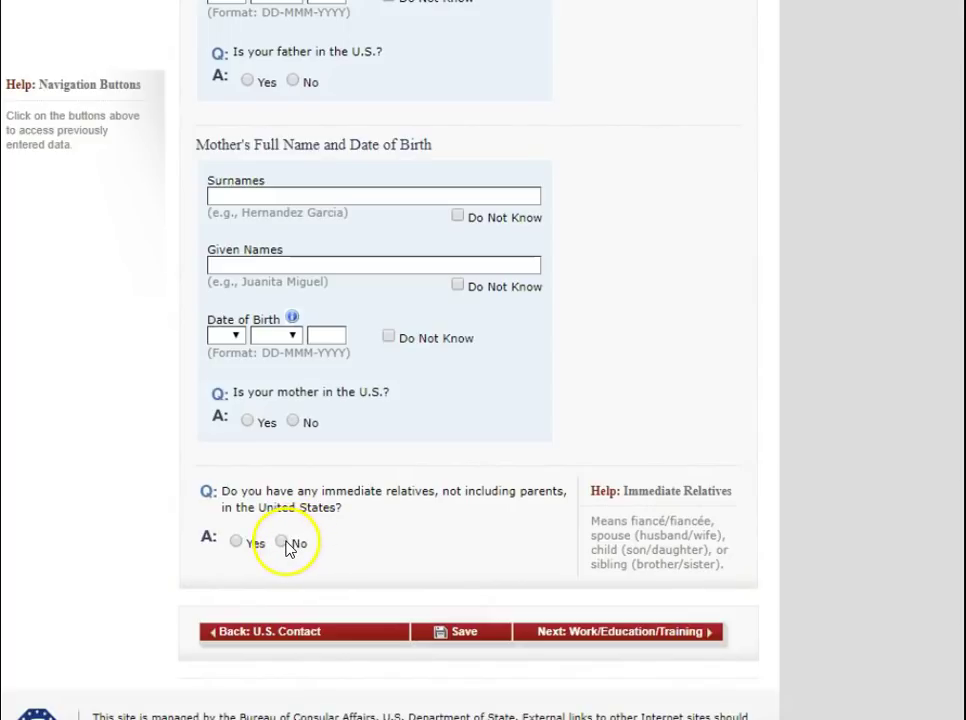
pyautogui.click(236, 542)
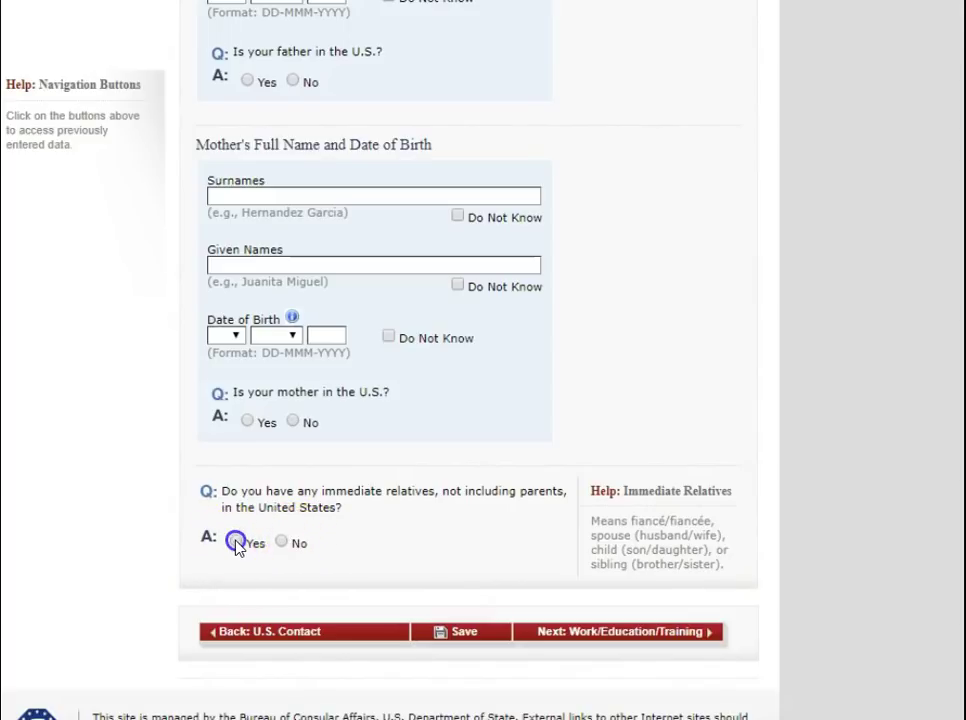
pyautogui.scroll(3, 240, 545)
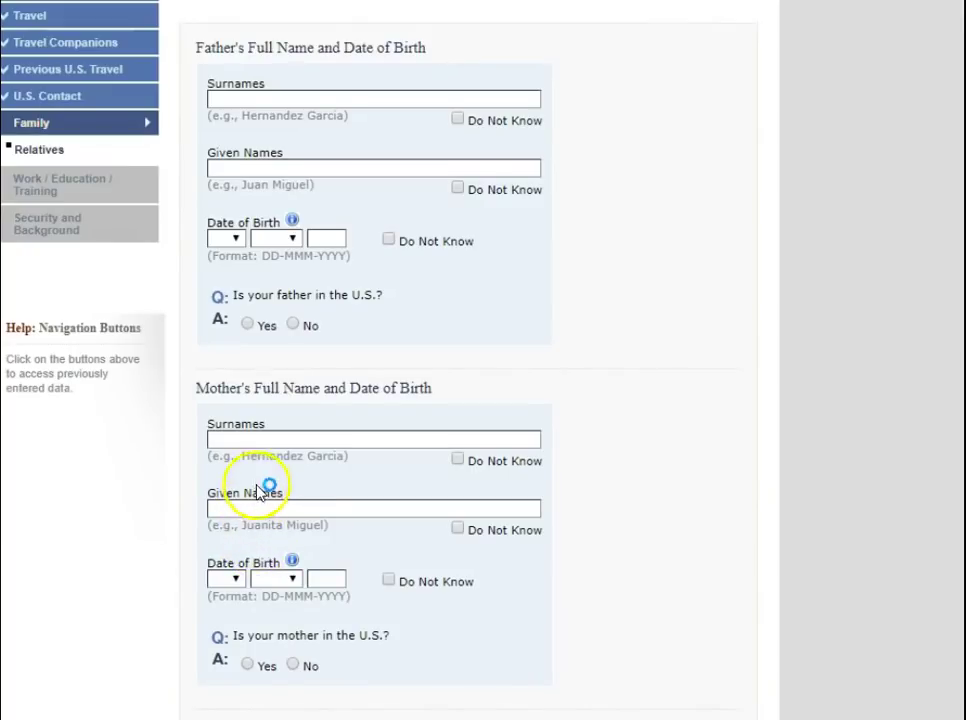
pyautogui.scroll(-6, 262, 476)
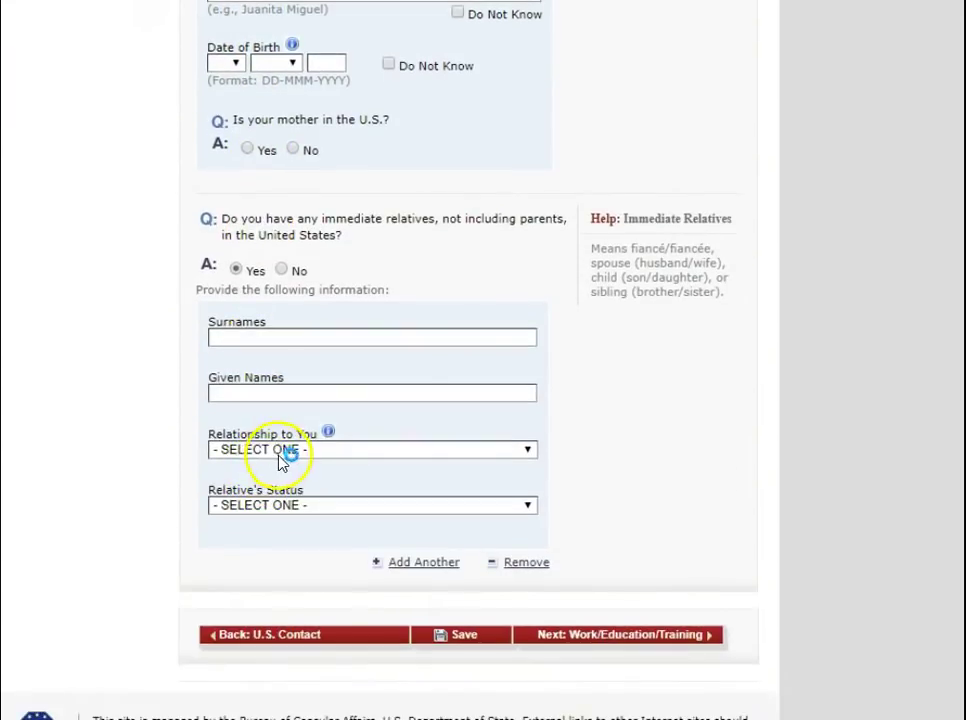
pyautogui.click(528, 449)
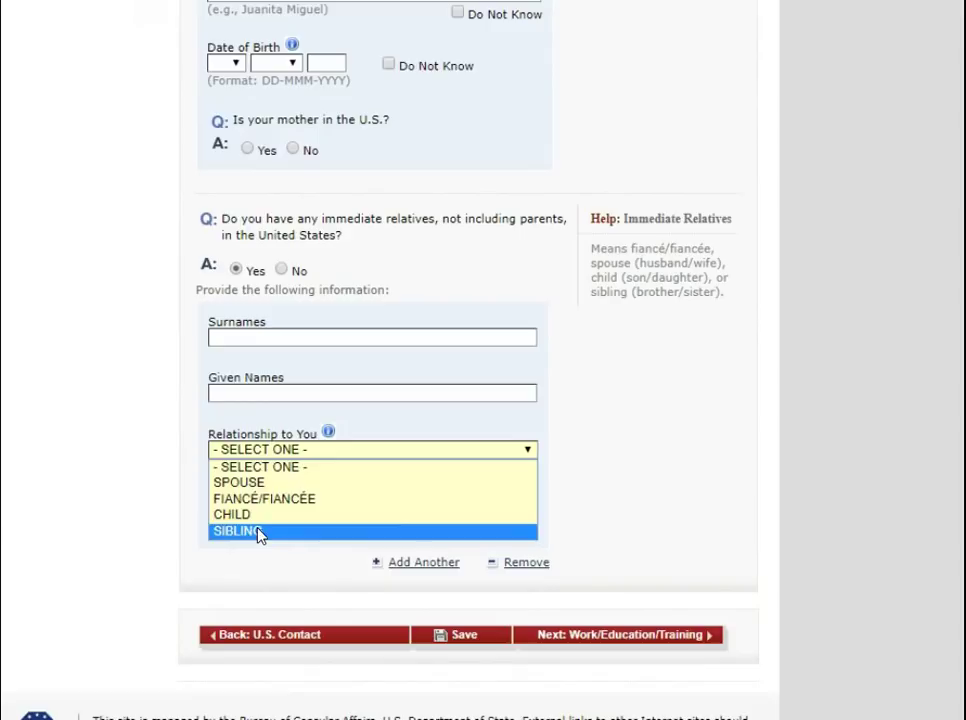
pyautogui.click(283, 270)
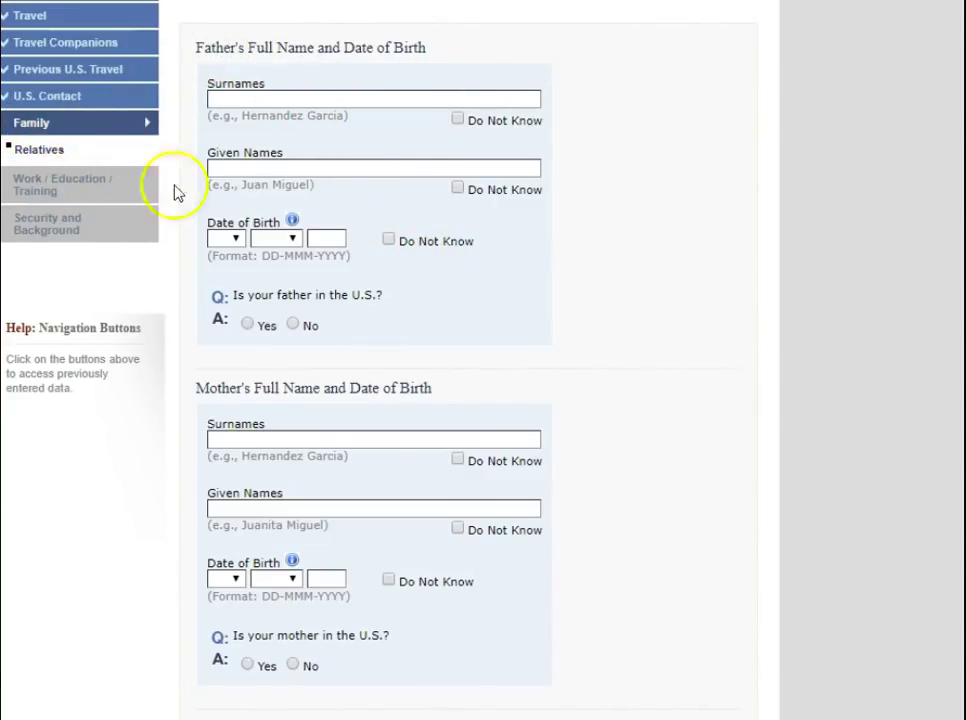
pyautogui.scroll(-3, 478, 339)
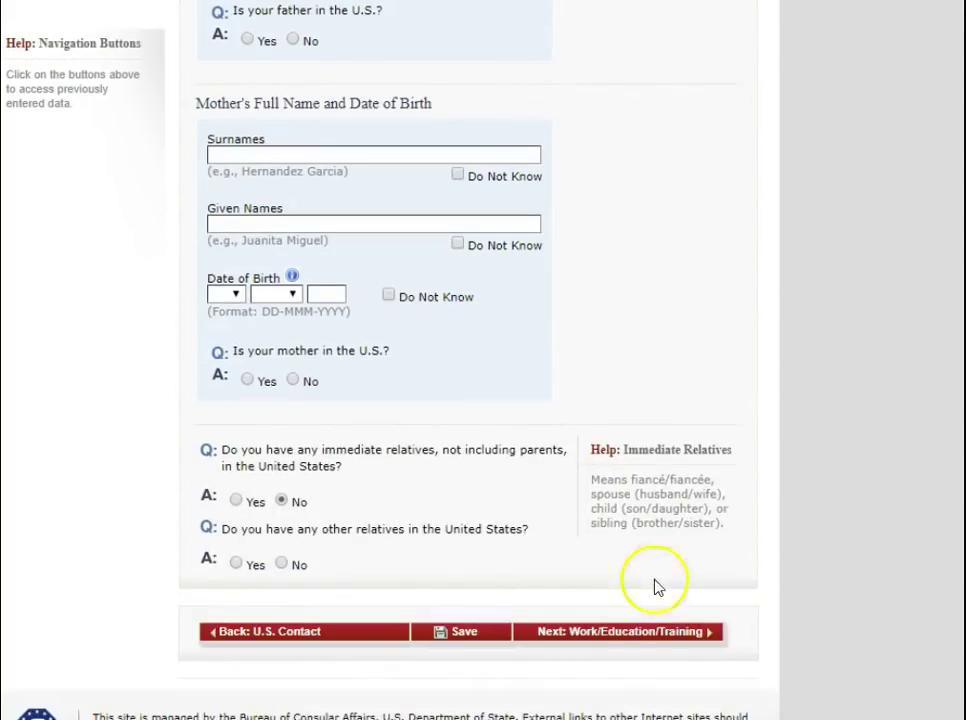
pyautogui.scroll(3, 522, 441)
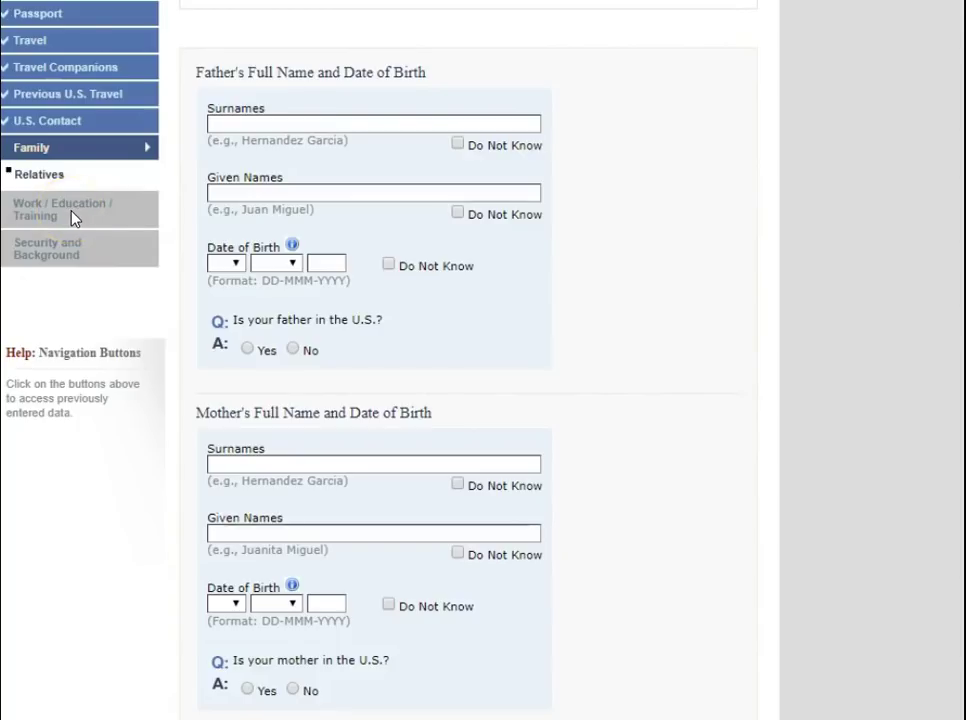
pyautogui.moveTo(78, 216); pyautogui.dragTo(50, 5)
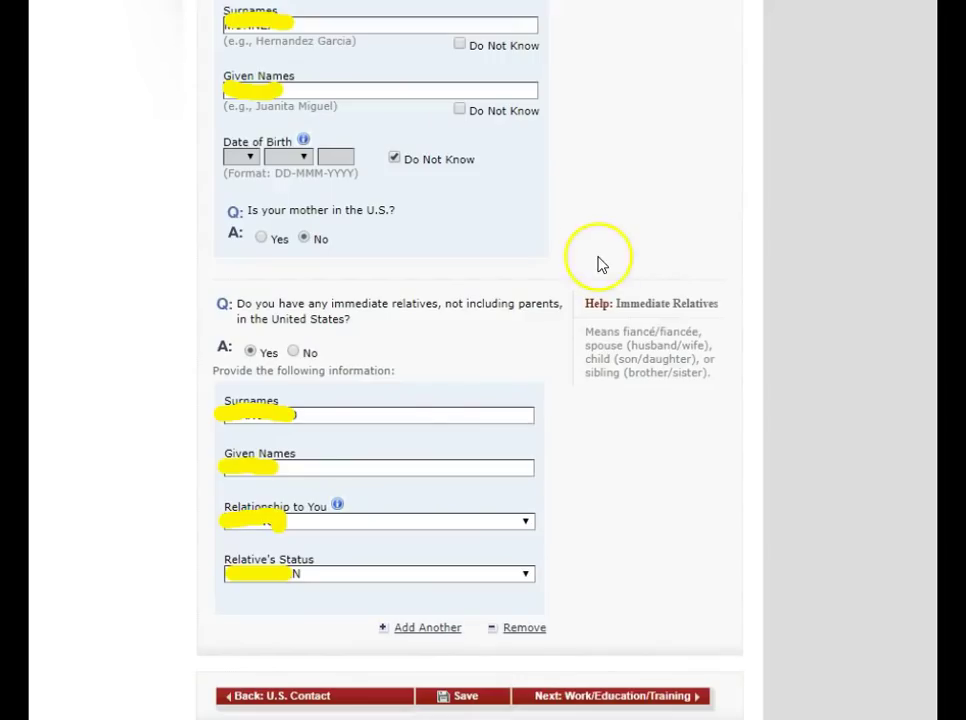
# Step: Advance from the Family page to the Present Work/Education/Training page
pyautogui.moveTo(600, 263); pyautogui.dragTo(577, 260)
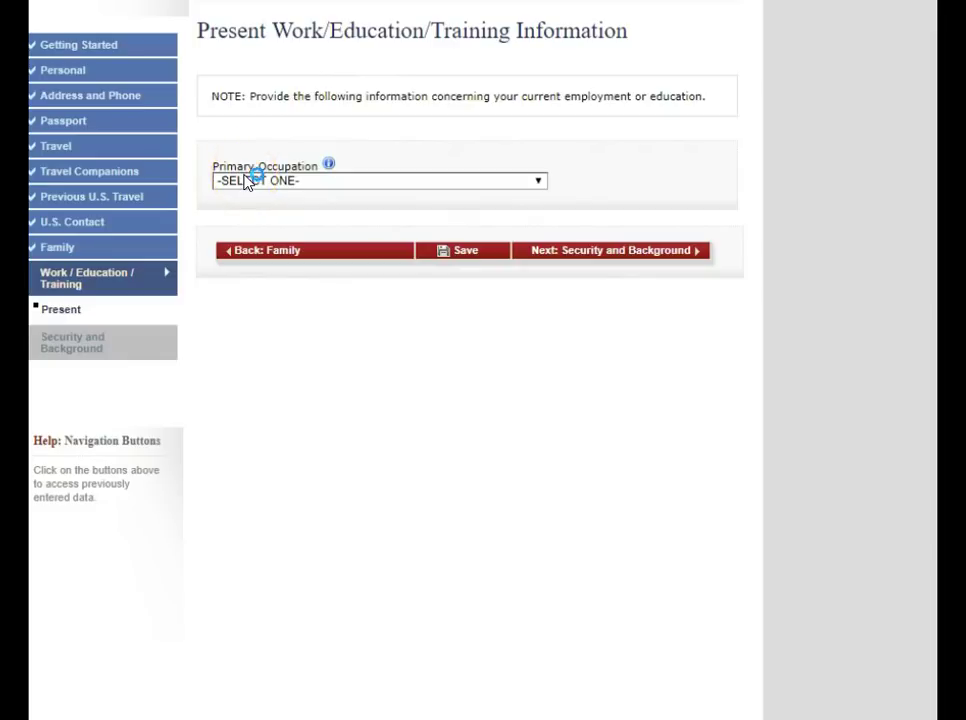
# Step: Choose EDUCATION as the primary occupation
pyautogui.click(541, 183)
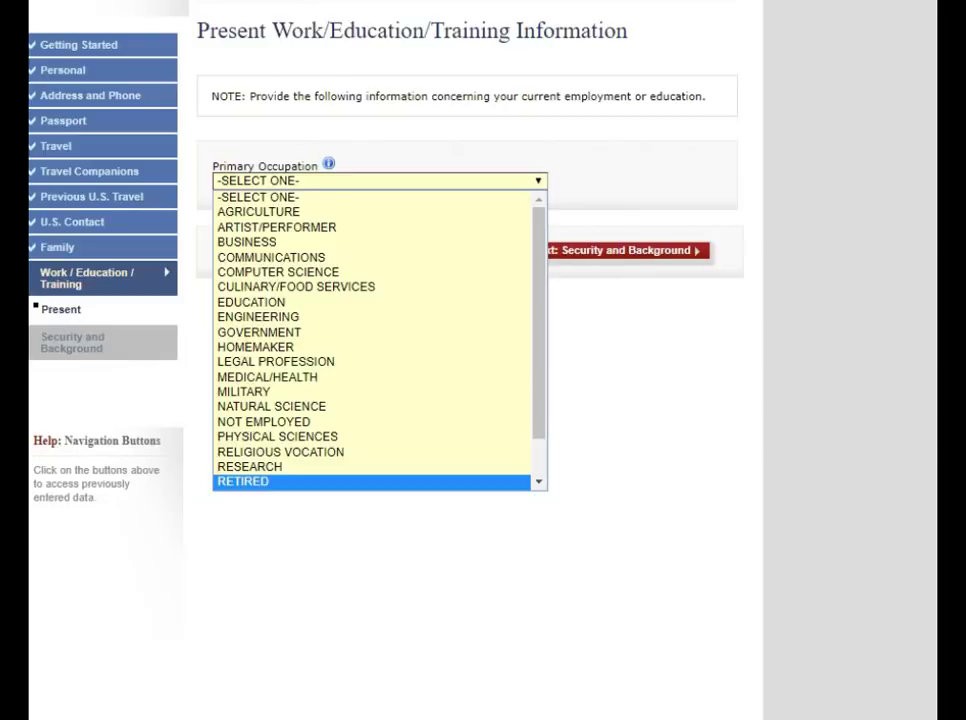
pyautogui.scroll(-2, 480, 400)
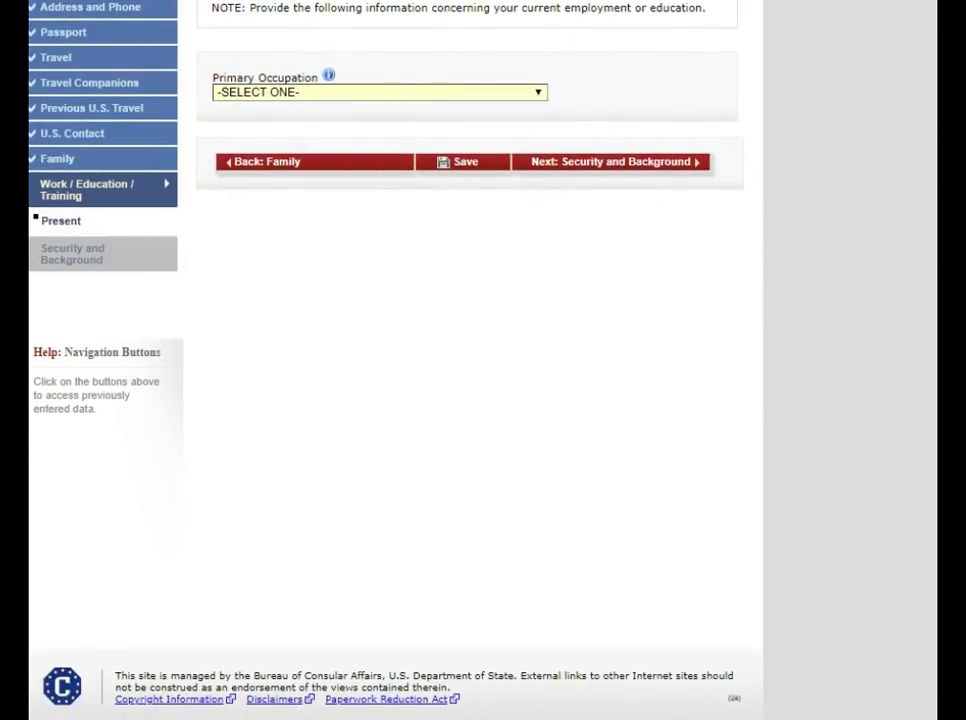
pyautogui.scroll(2, 480, 360)
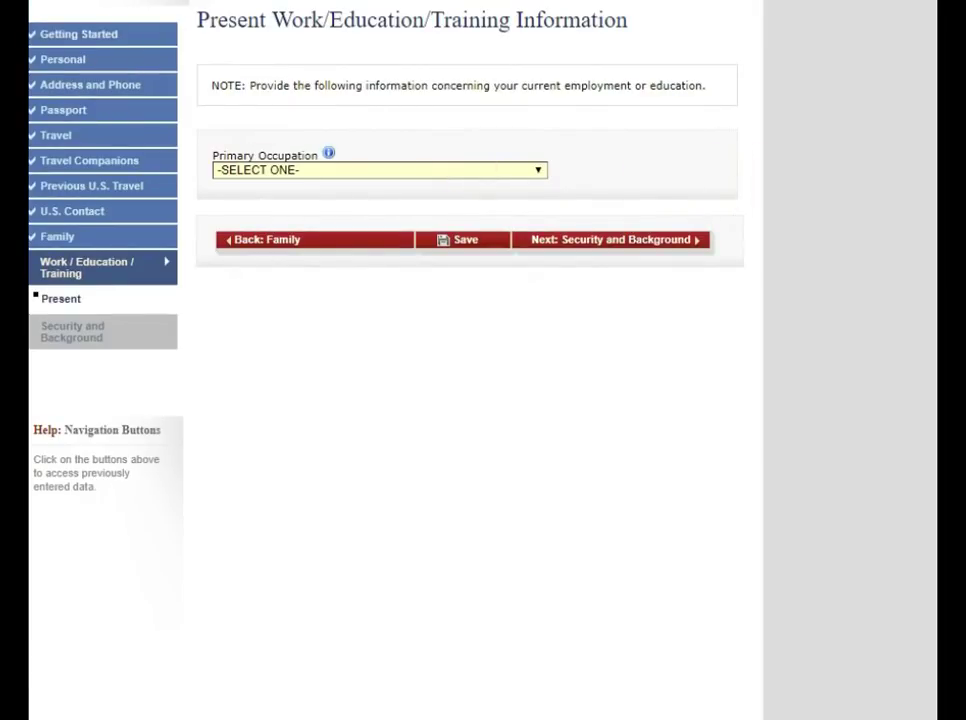
pyautogui.press('e')
pyautogui.scroll(-2, 263, 190)
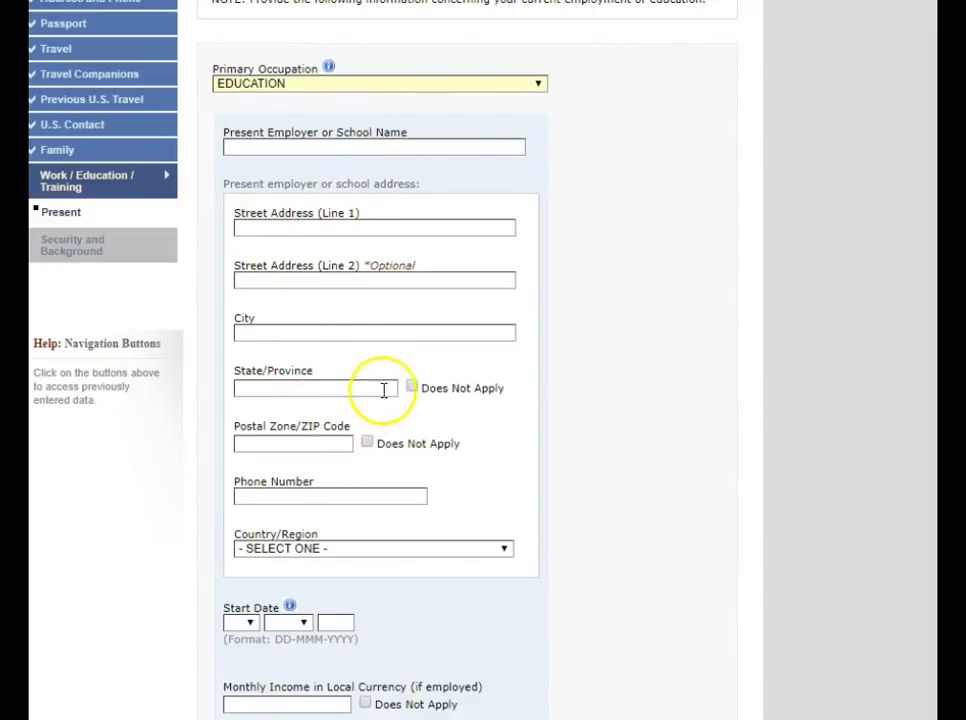
# Step: Set the school address country to HAITI and review the work/education page
pyautogui.click(503, 549)
pyautogui.press('h')
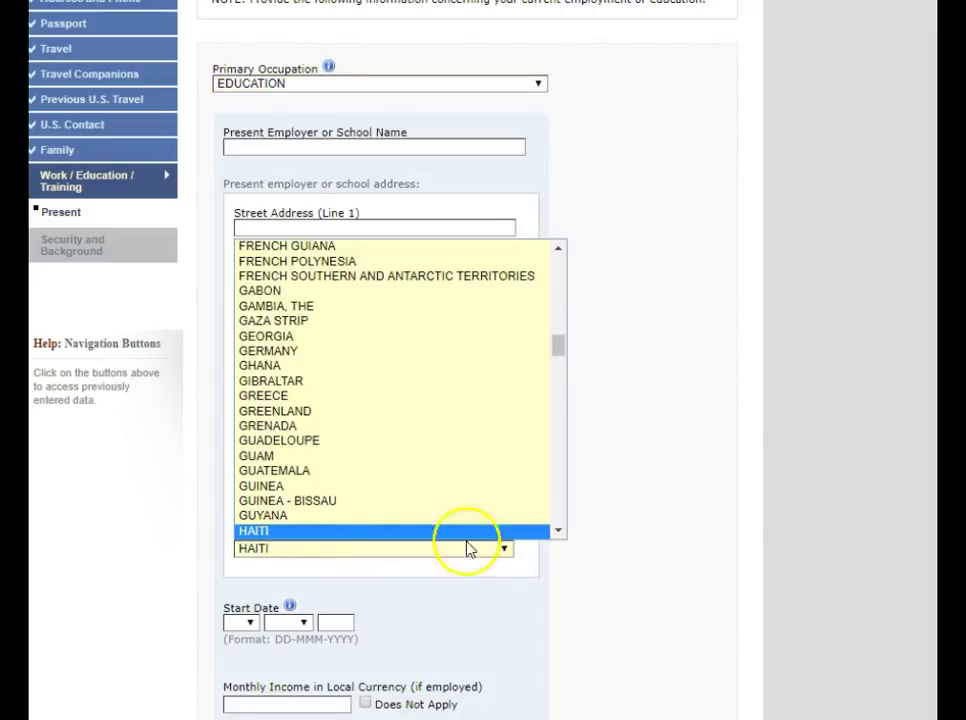
pyautogui.click(256, 531)
pyautogui.scroll(-1, 296, 617)
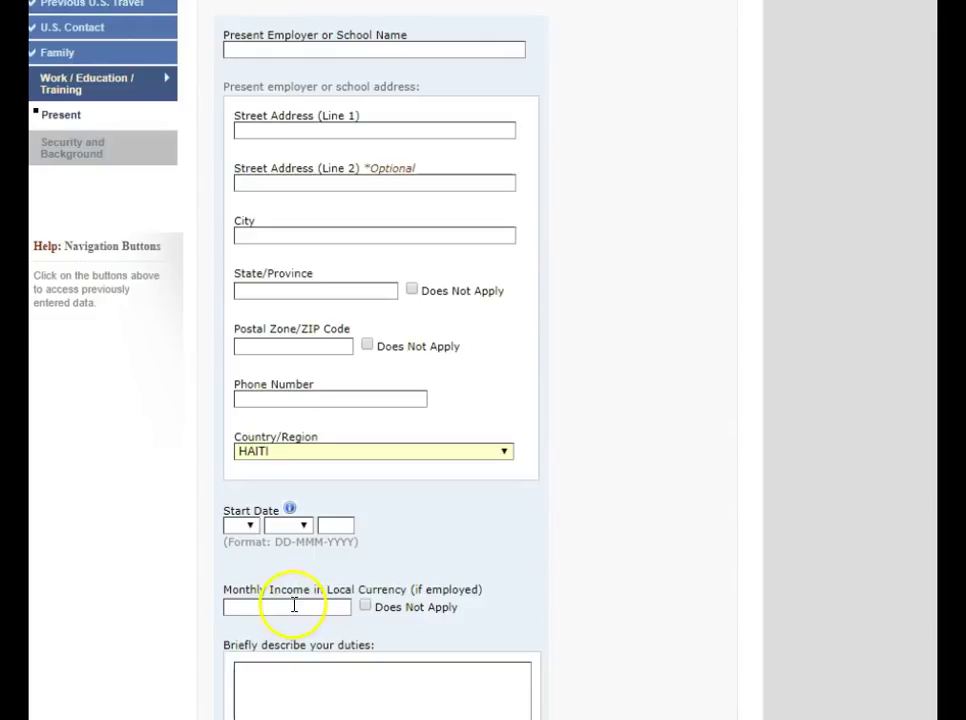
pyautogui.scroll(-1, 294, 605)
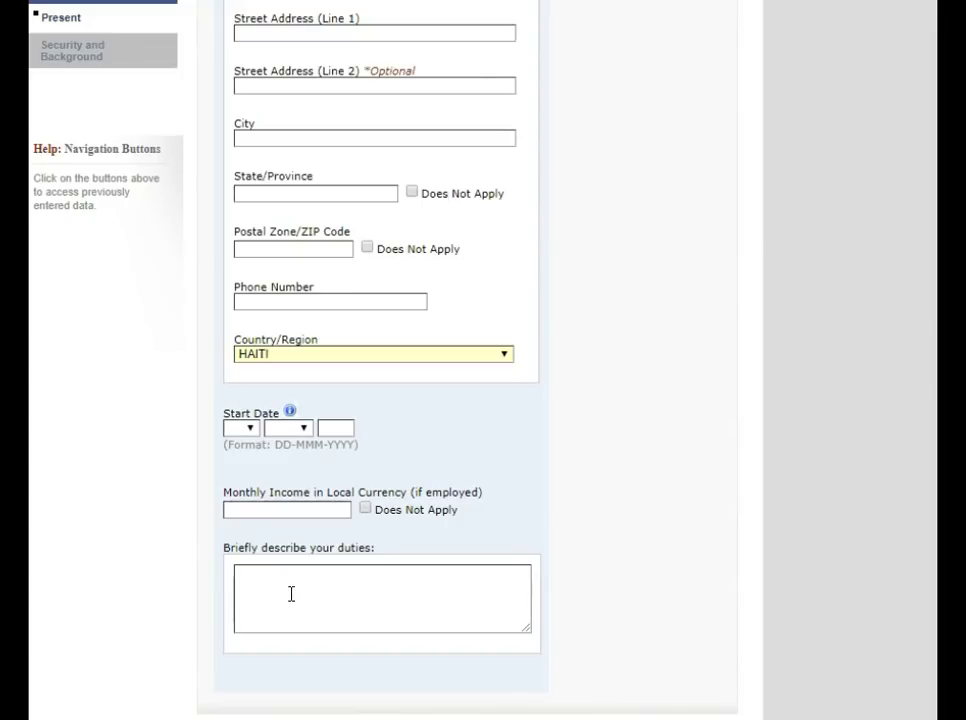
pyautogui.scroll(2, 291, 594)
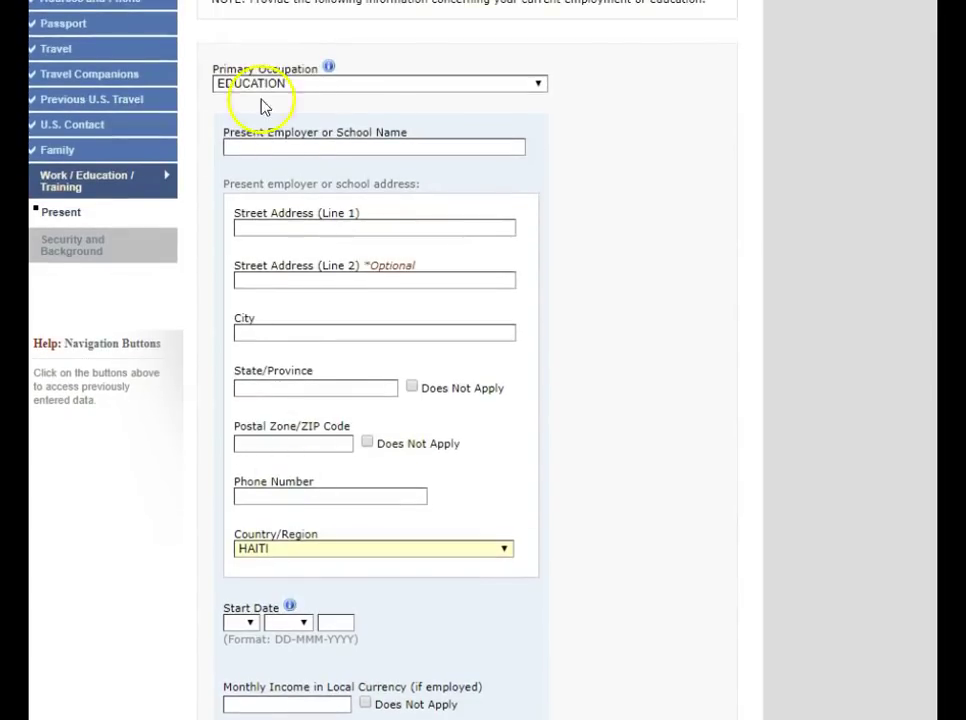
pyautogui.scroll(-2, 296, 618)
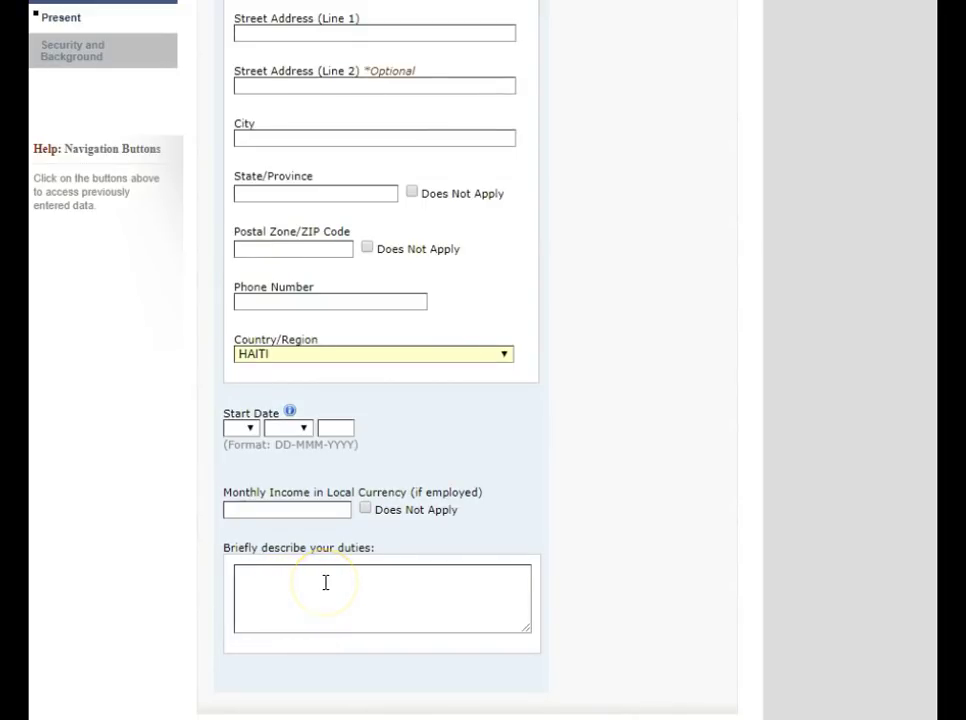
pyautogui.scroll(1, 325, 585)
pyautogui.scroll(1, 325, 588)
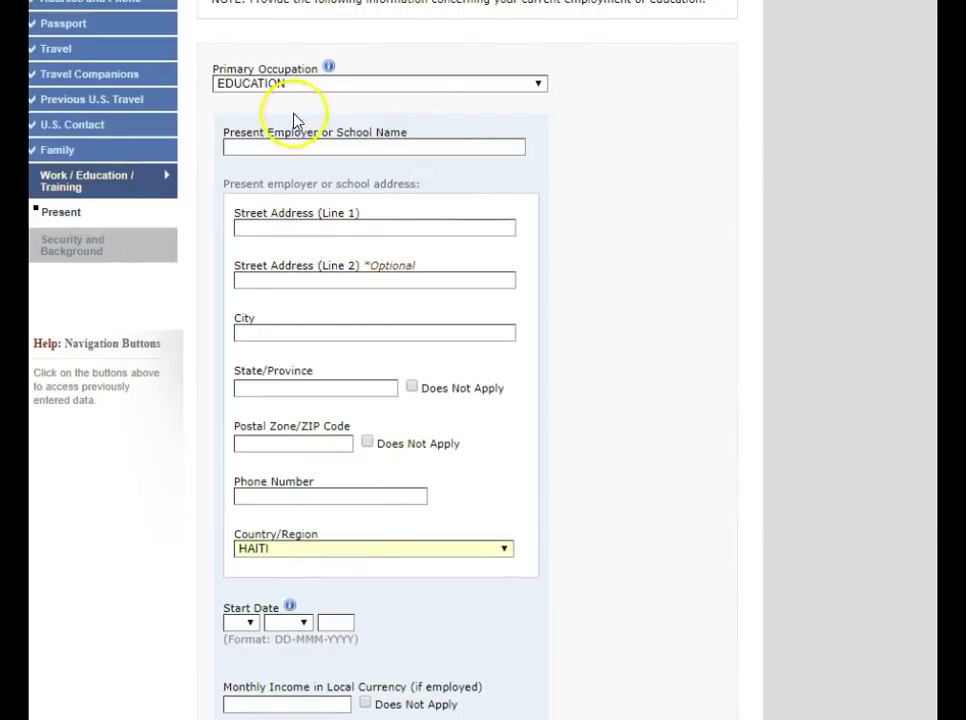
pyautogui.scroll(-1, 310, 495)
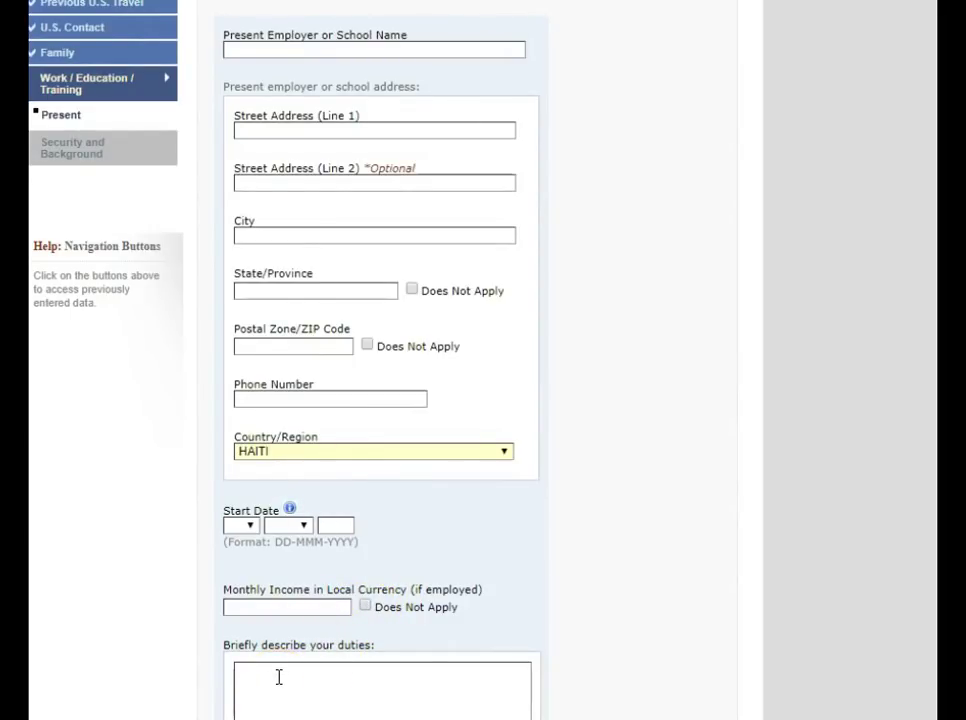
pyautogui.scroll(1, 279, 676)
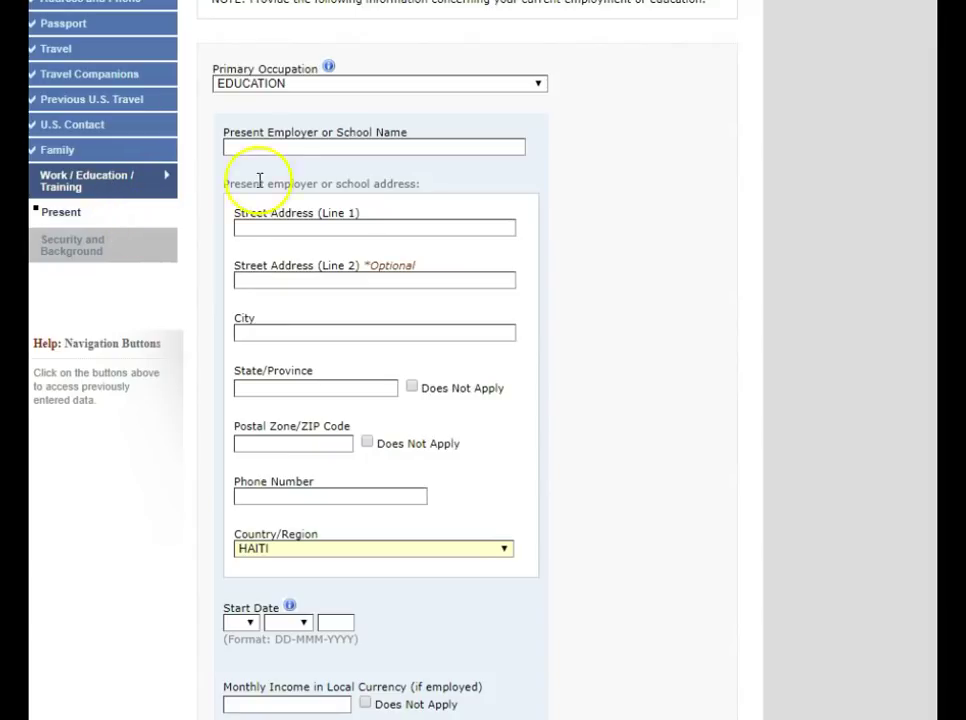
pyautogui.scroll(-3, 450, 493)
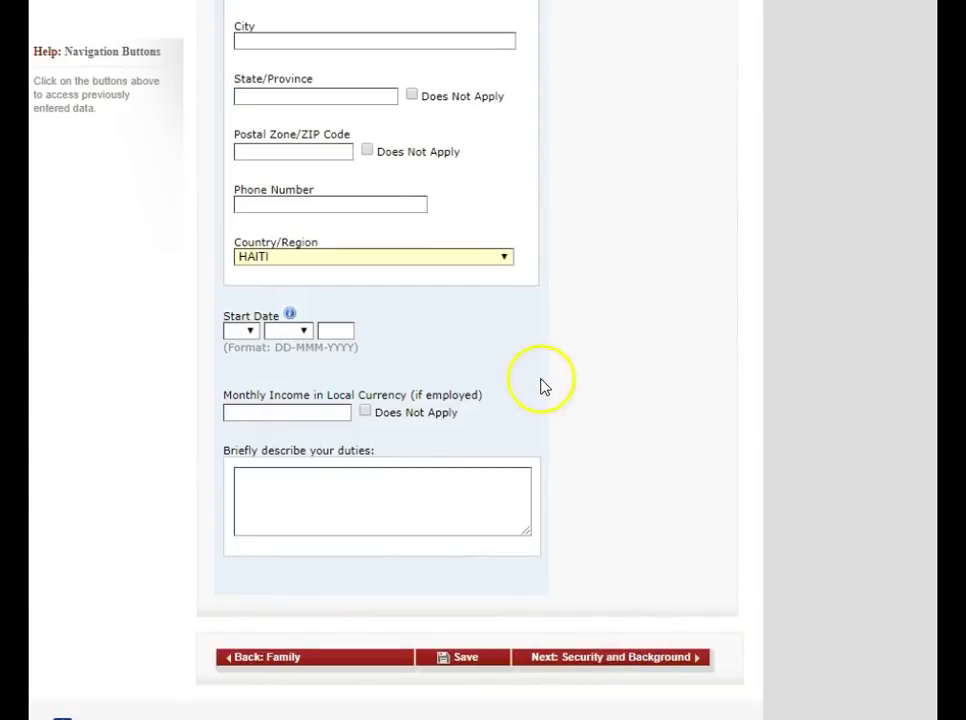
pyautogui.scroll(2, 530, 340)
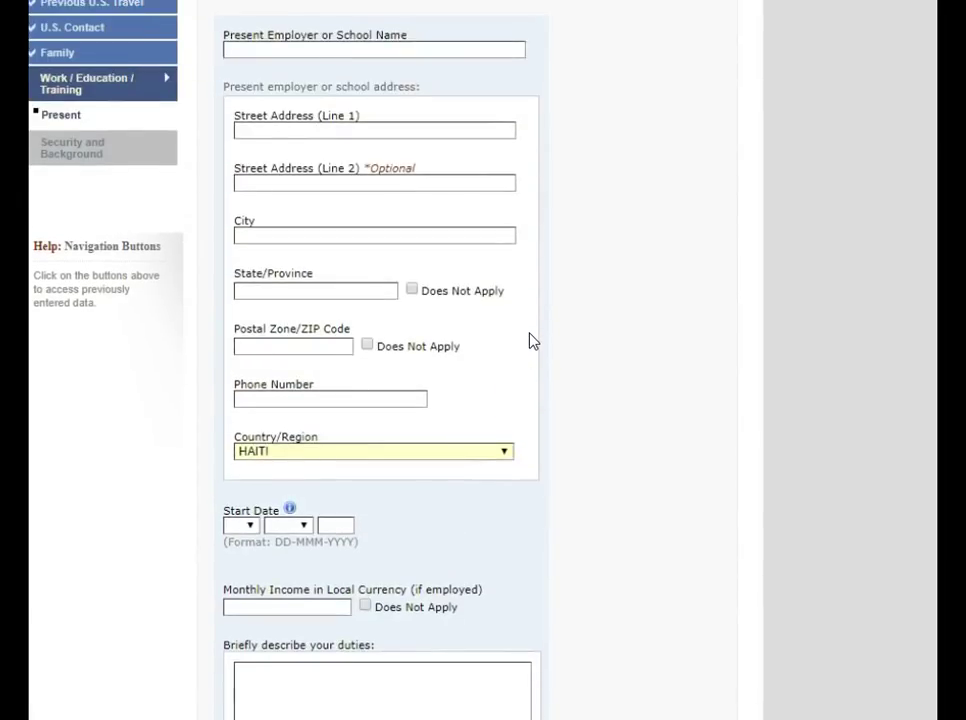
pyautogui.scroll(1, 532, 341)
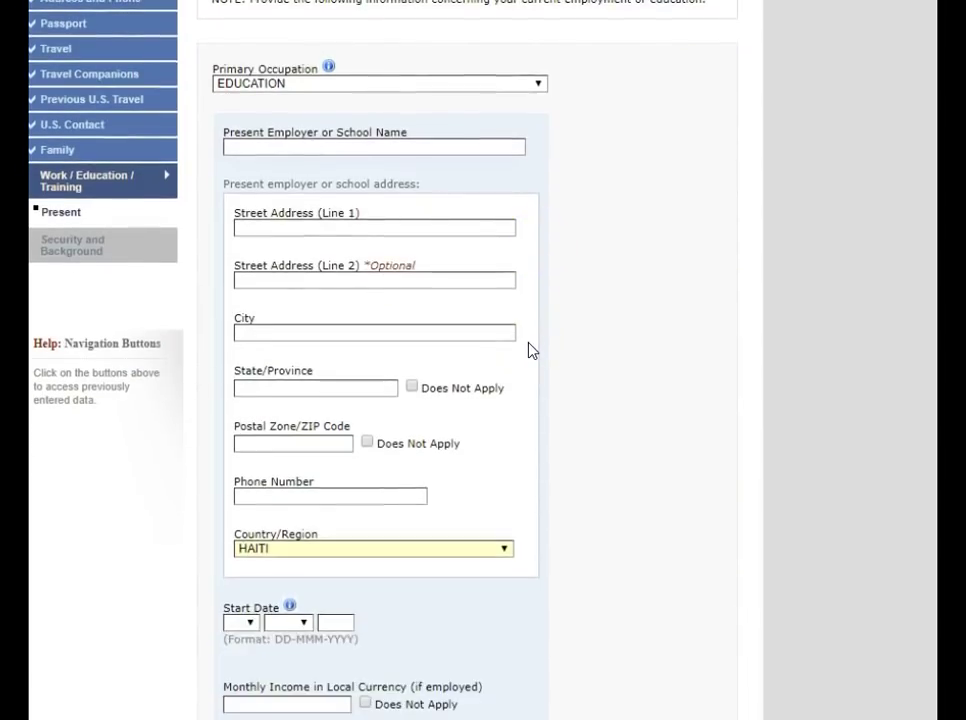
pyautogui.scroll(3, 530, 350)
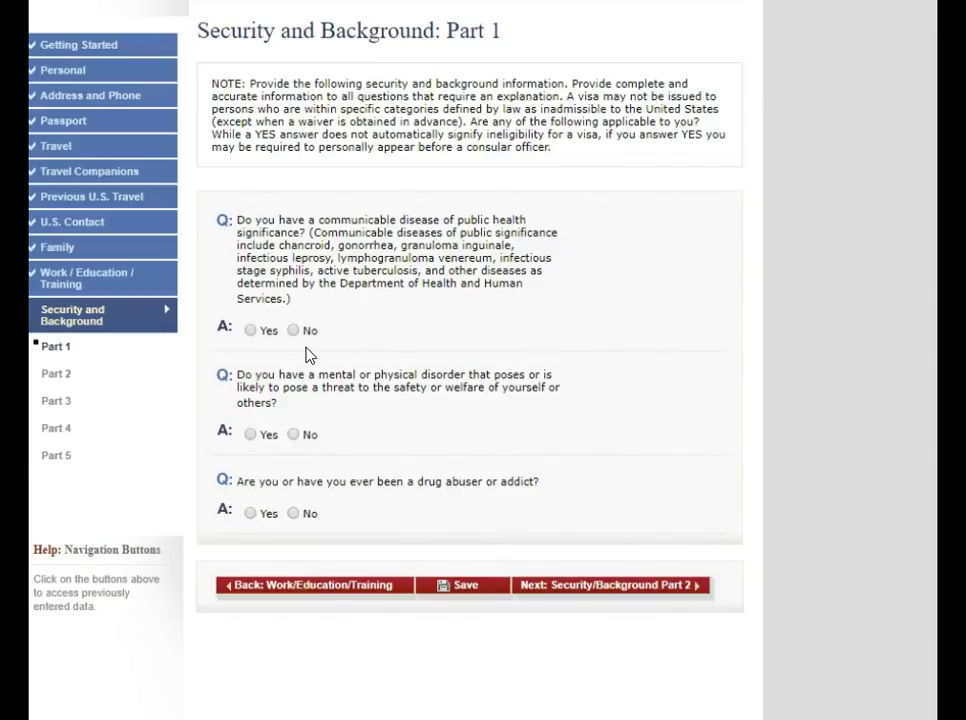
# Step: Answer No to the communicable disease, mental/physical disorder, and drug abuse questions
pyautogui.click(251, 331)
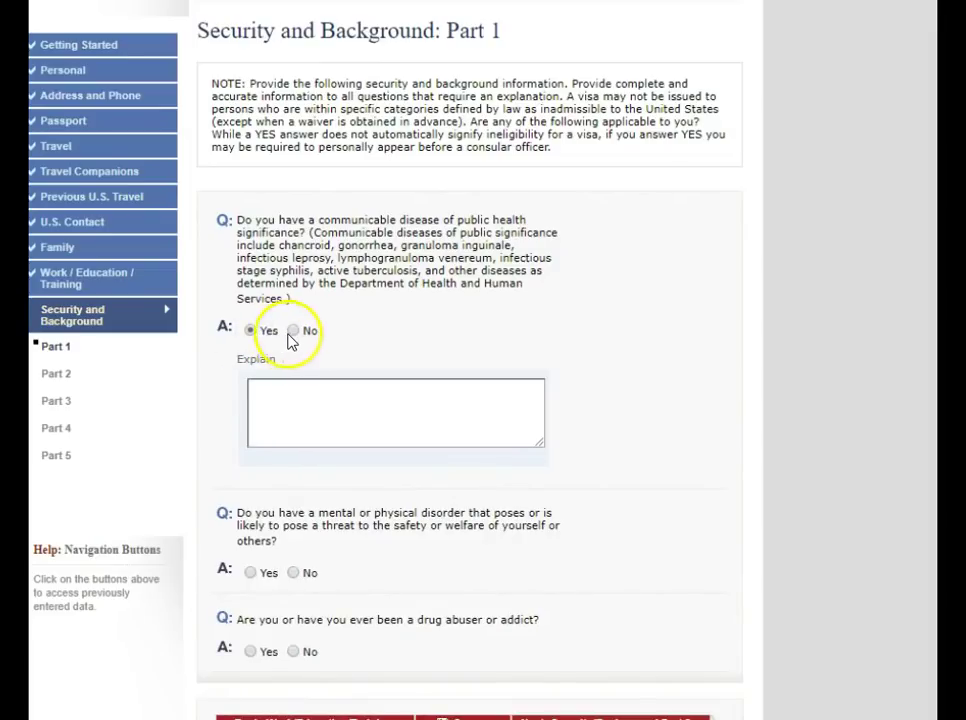
pyautogui.click(293, 332)
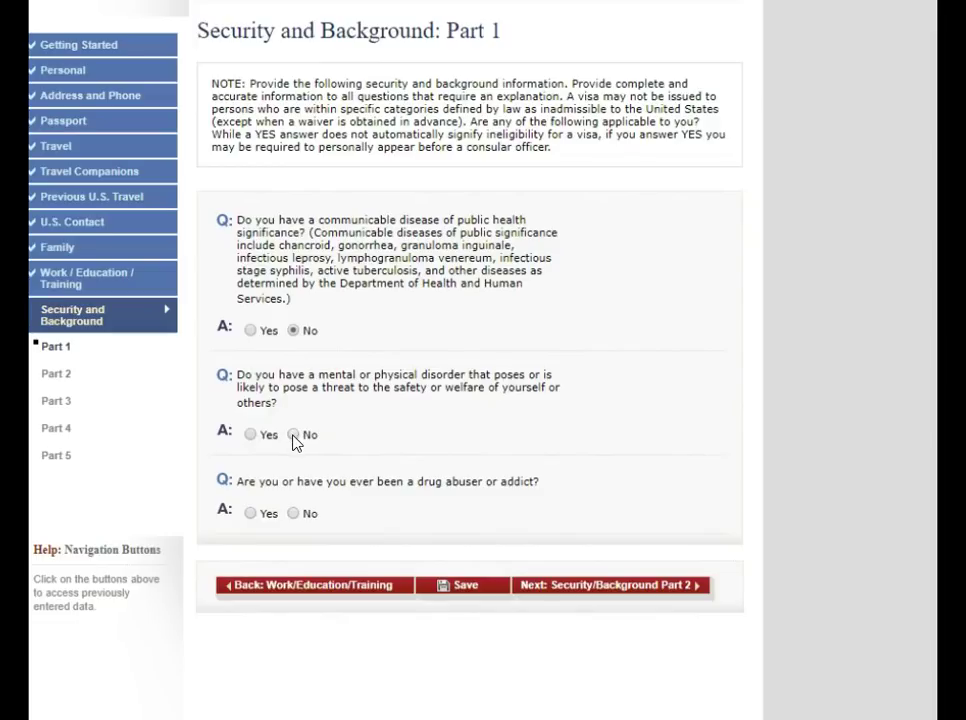
pyautogui.click(250, 435)
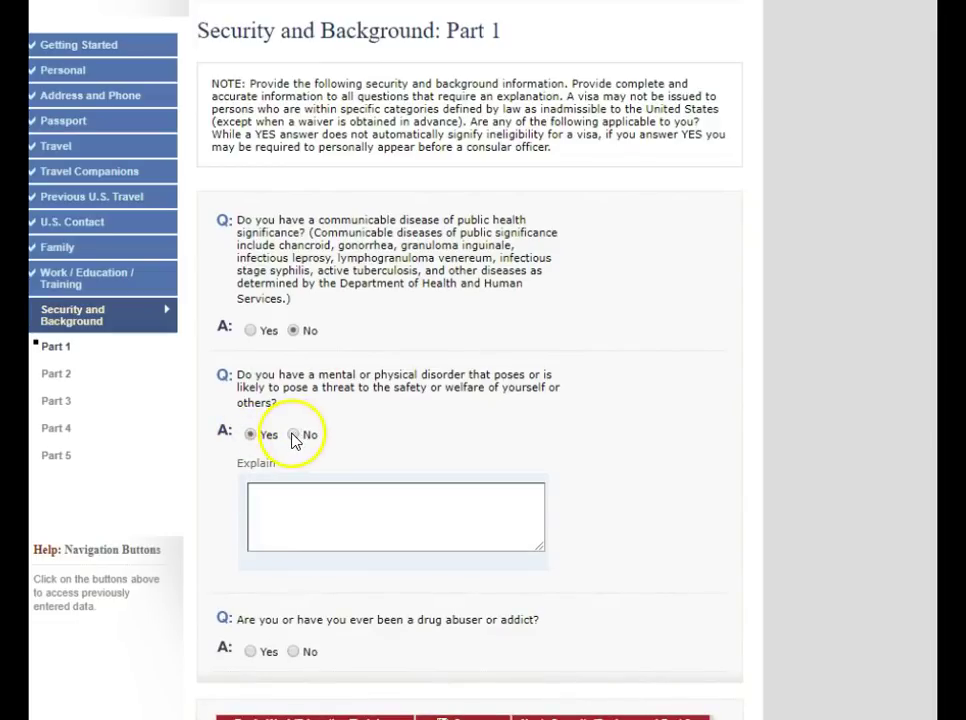
pyautogui.click(294, 436)
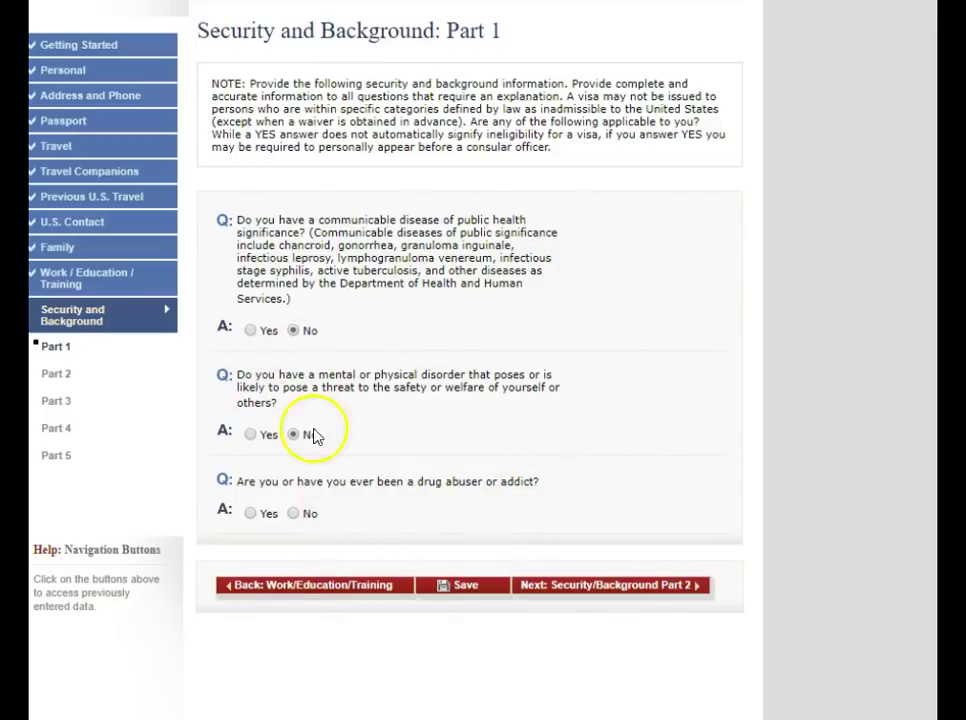
pyautogui.click(294, 513)
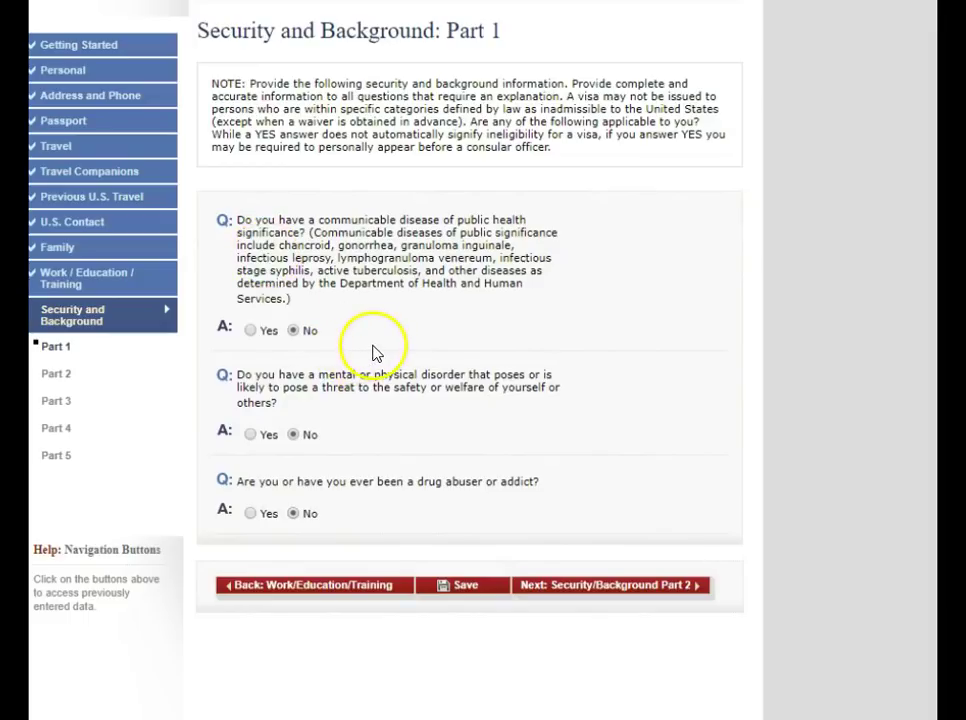